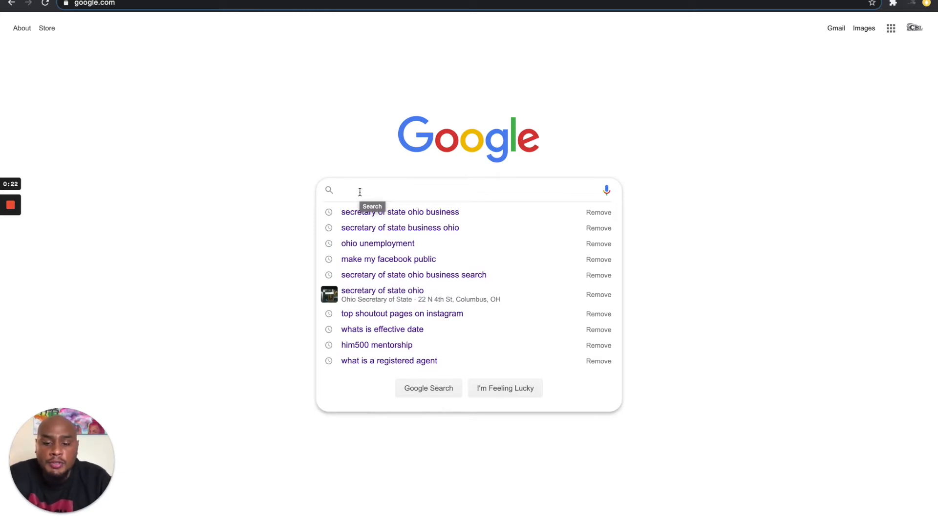
Search Google for 'Secretary of state ohio business', correcting the typo.
type("Secretar")
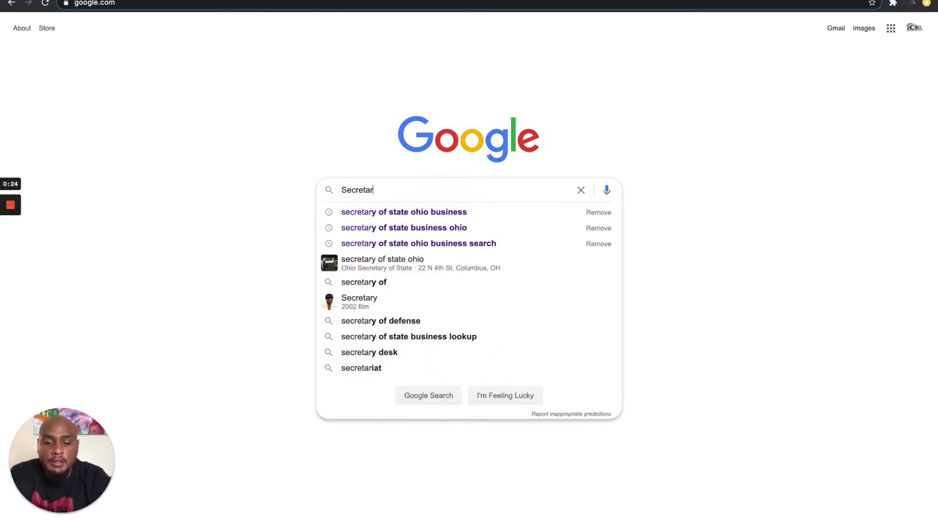
type("y of state")
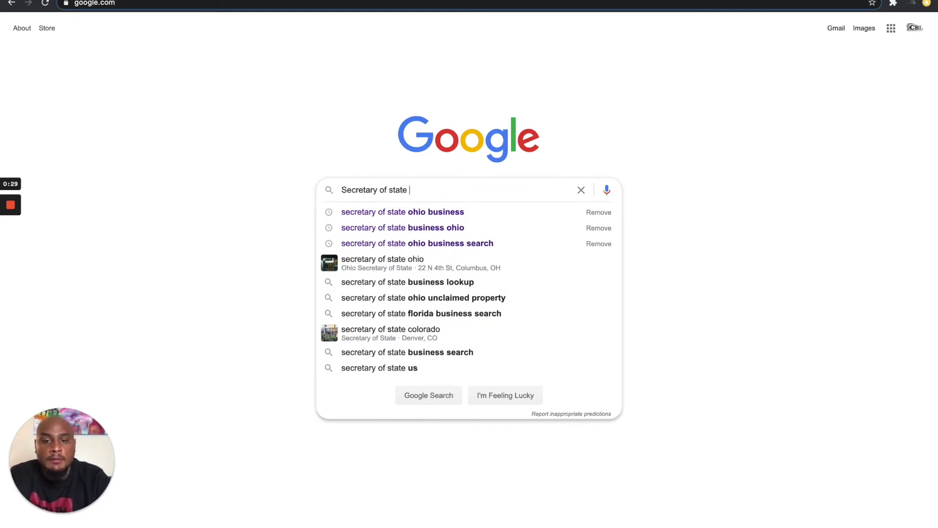
type(" oho")
key("BackSpace")
type("io")
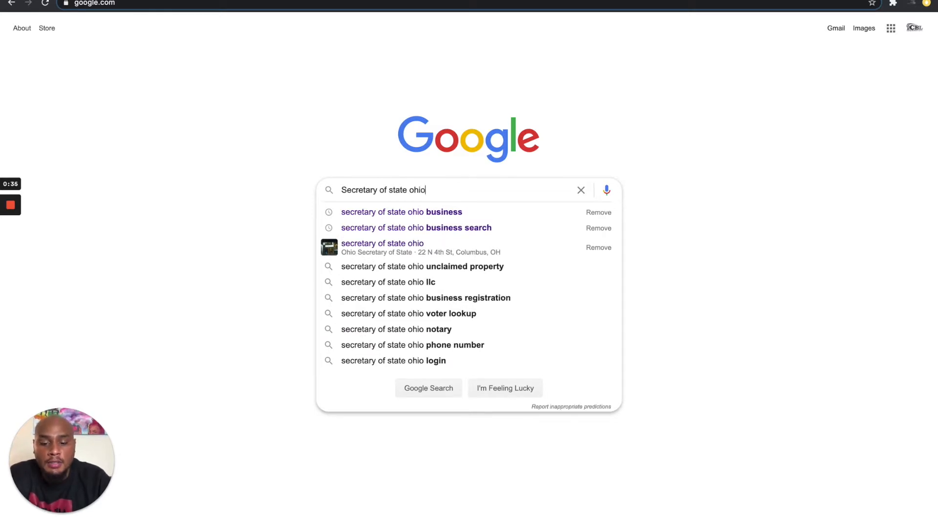
type(" business")
key("Return")
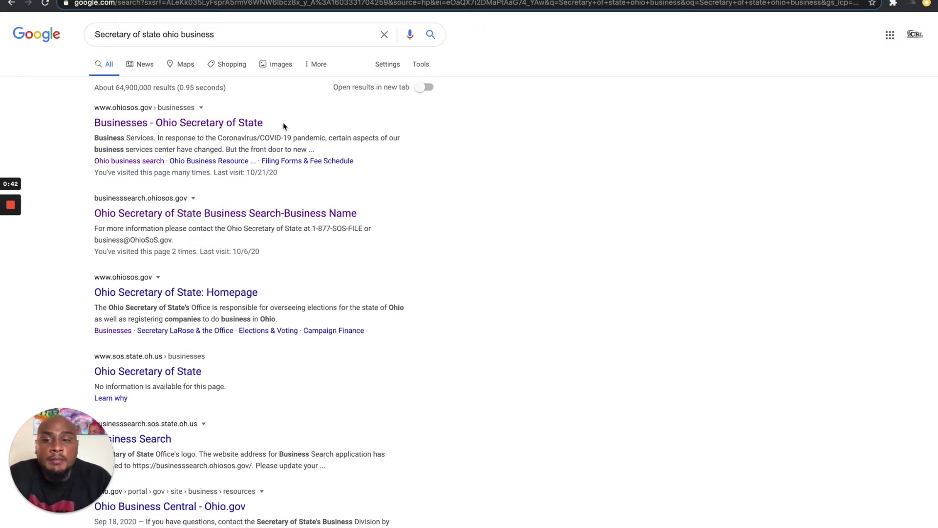
Open the Ohio Secretary of State businesses result and continue to File Online.
left_click(232, 125)
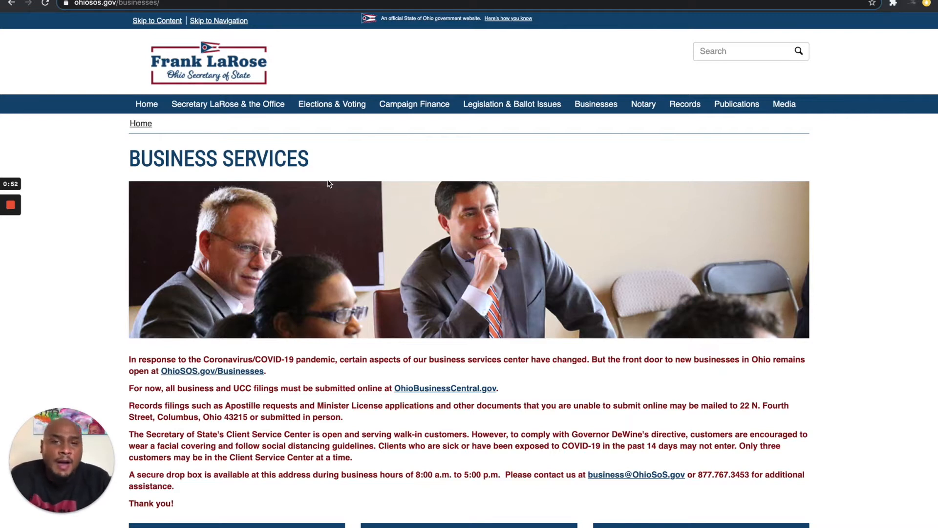
scroll(329, 183, "down", 5)
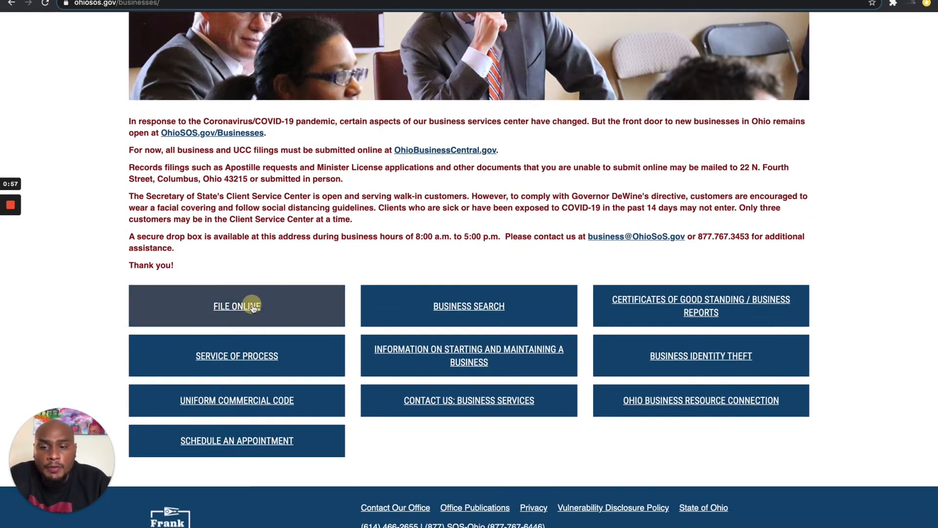
left_click(252, 310)
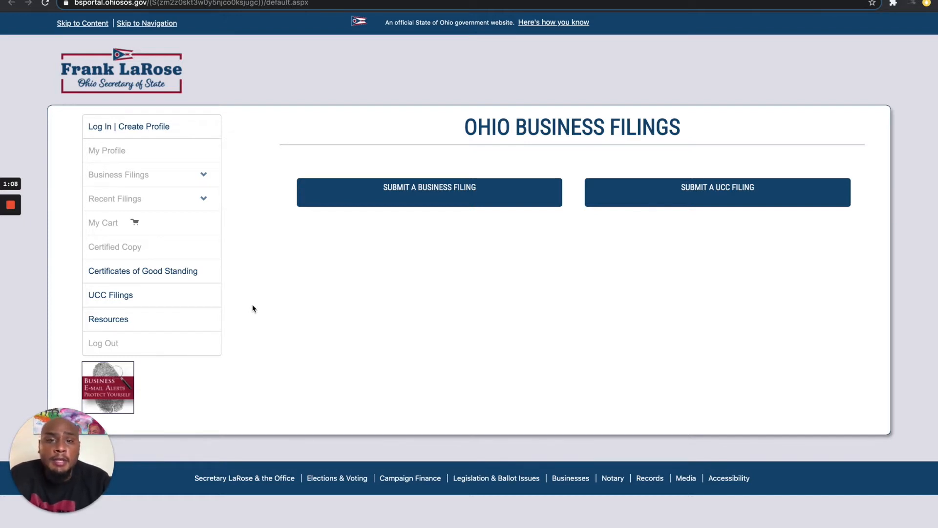
Go to the login page and autofill the saved username and password.
left_click(139, 135)
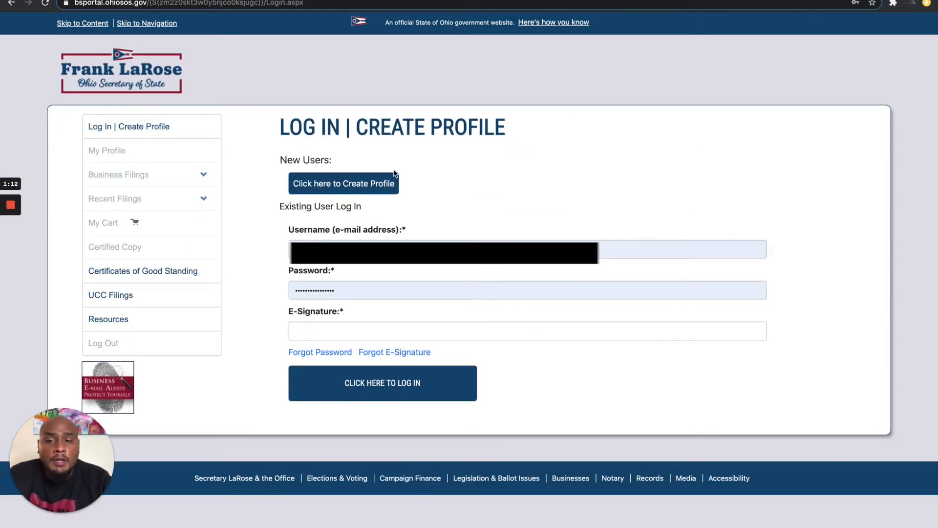
left_click(406, 250)
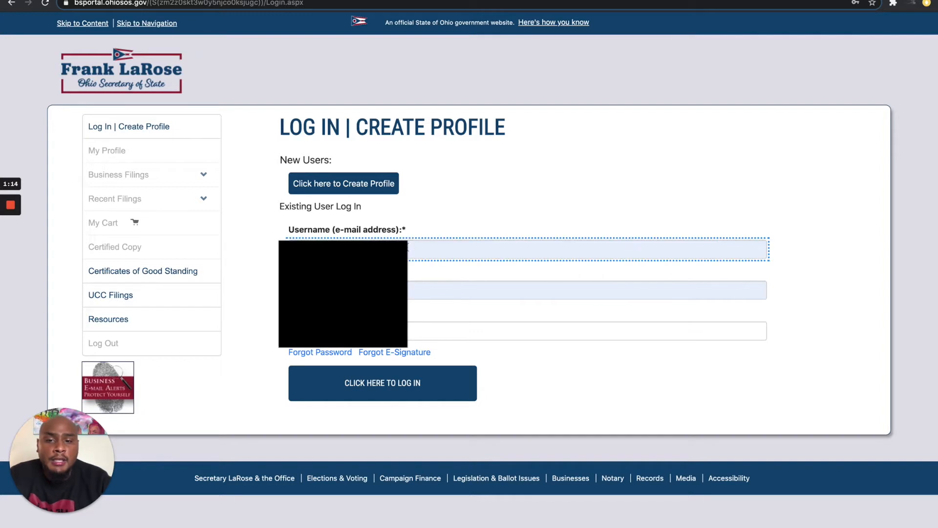
left_click(404, 249)
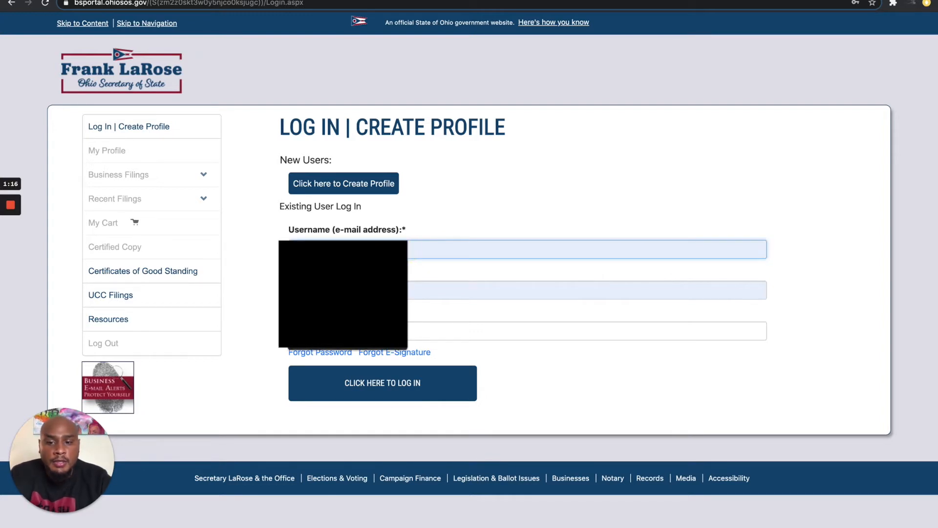
key("BackSpace")
left_click(388, 275)
left_click(373, 289)
Enter the e-signature, log in, and dismiss the browser's password update prompt.
left_click(360, 328)
type("****")
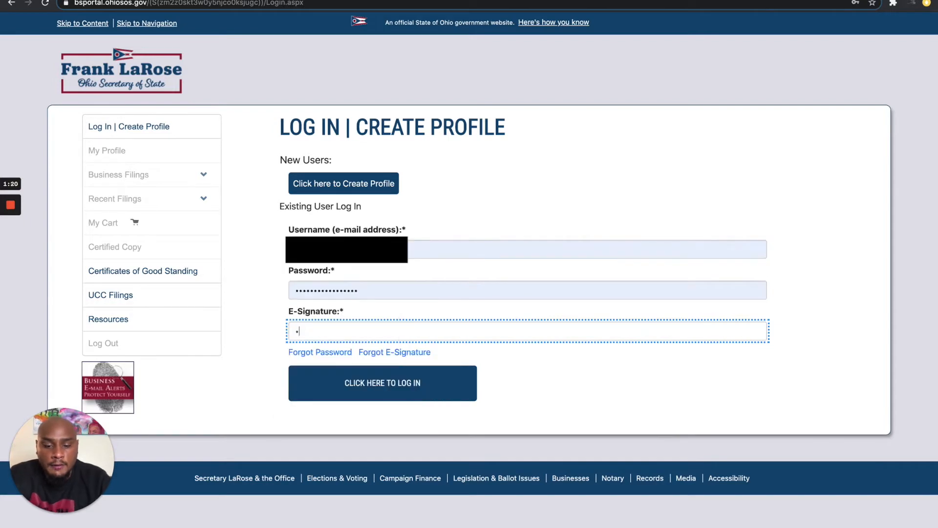
left_click(360, 384)
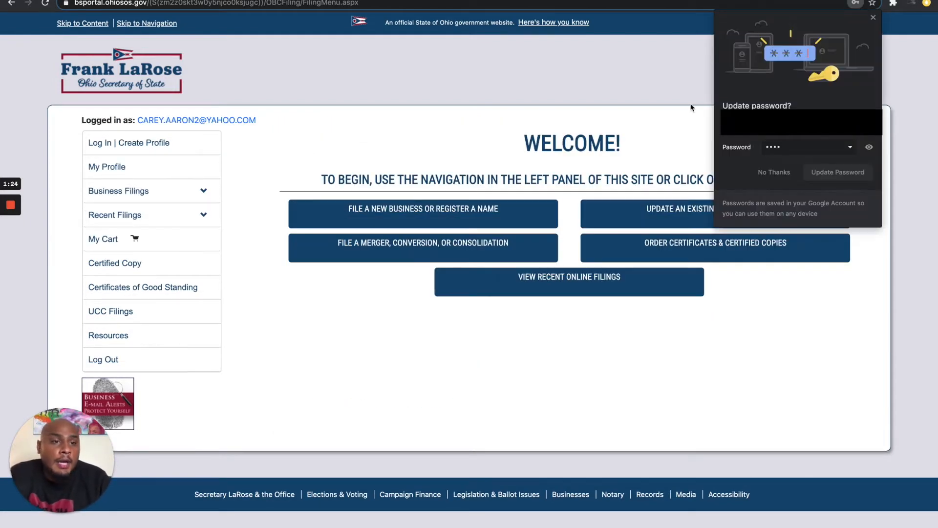
left_click(874, 18)
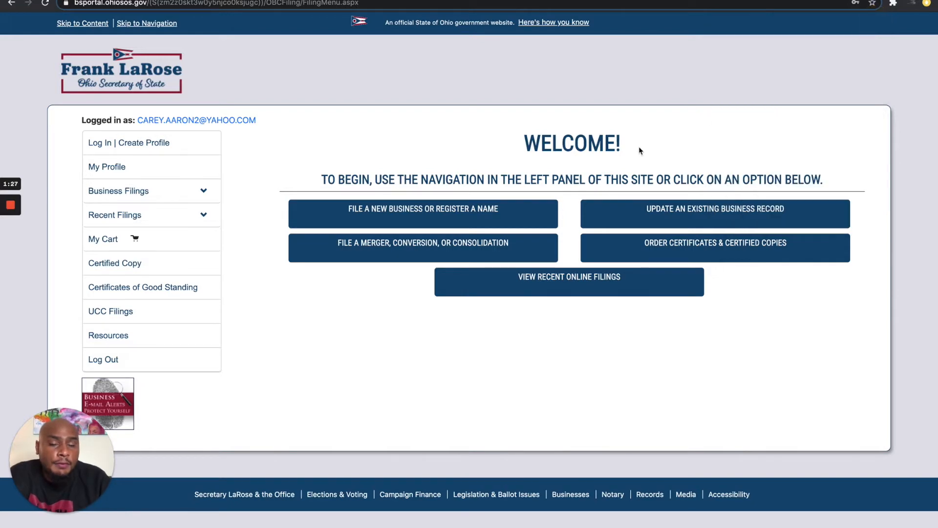
Review the five Welcome menu options, then choose File a New Business or Register a Name.
left_click(432, 224)
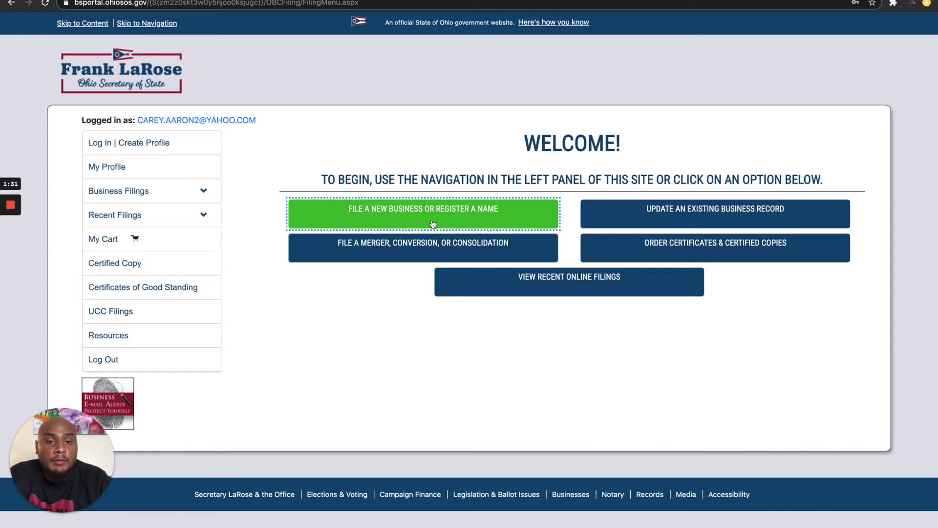
left_click(614, 217)
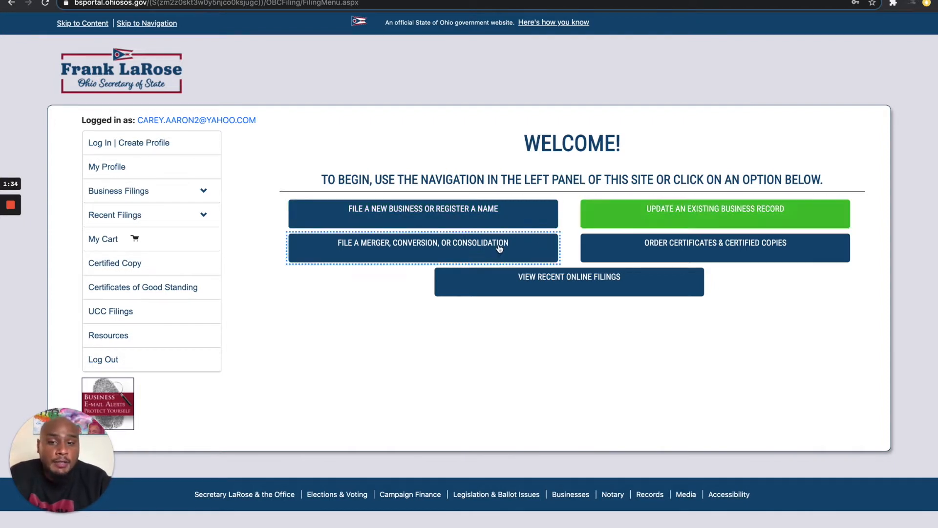
left_click(463, 258)
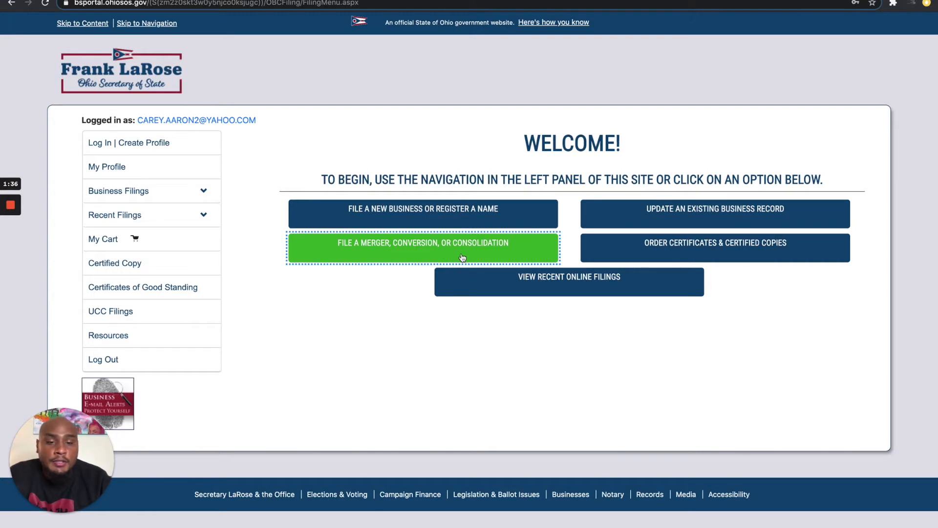
left_click(641, 248)
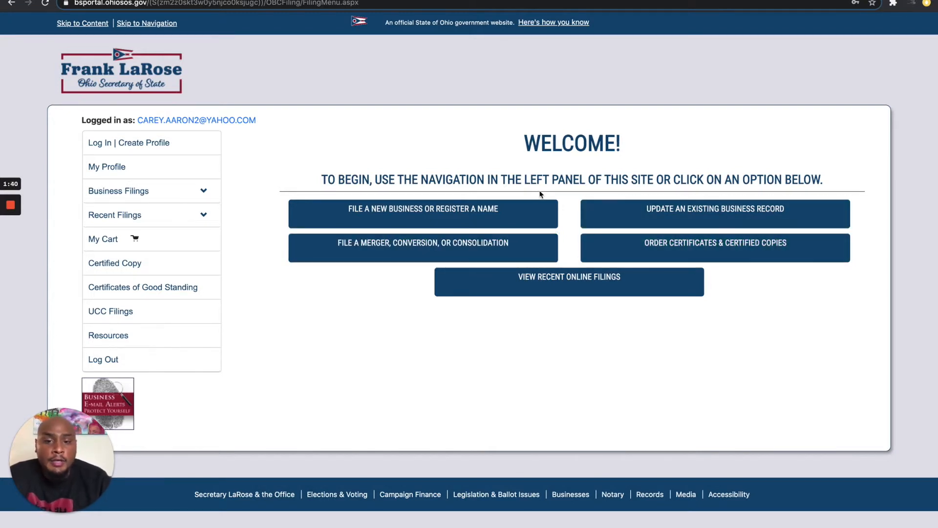
left_click(431, 215)
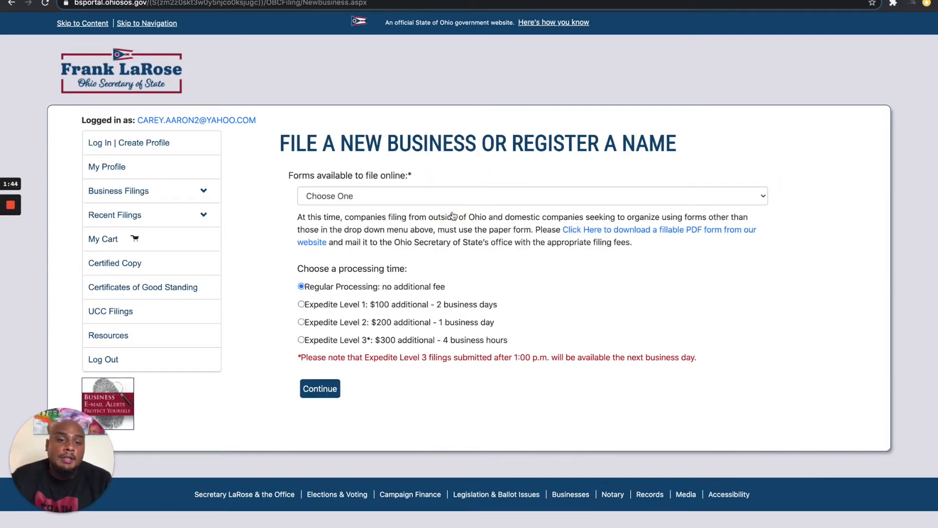
Select the Limited Liability Company (Ohio) $99 form with Regular Processing and continue.
left_click(618, 188)
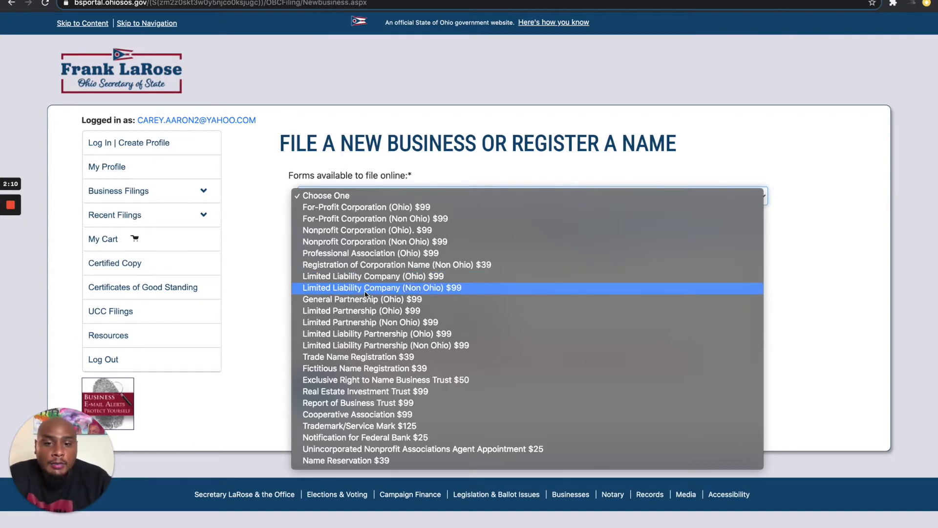
left_click(371, 276)
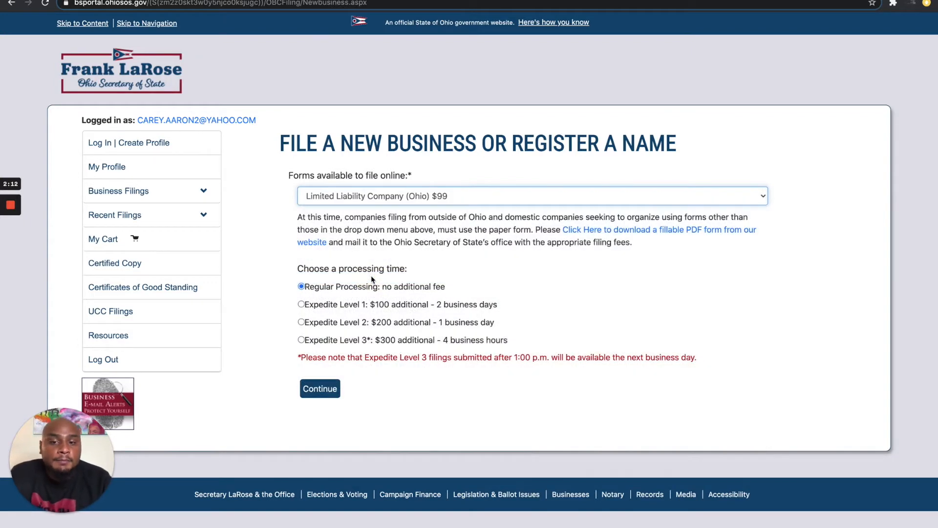
left_click(332, 287)
left_click(345, 307)
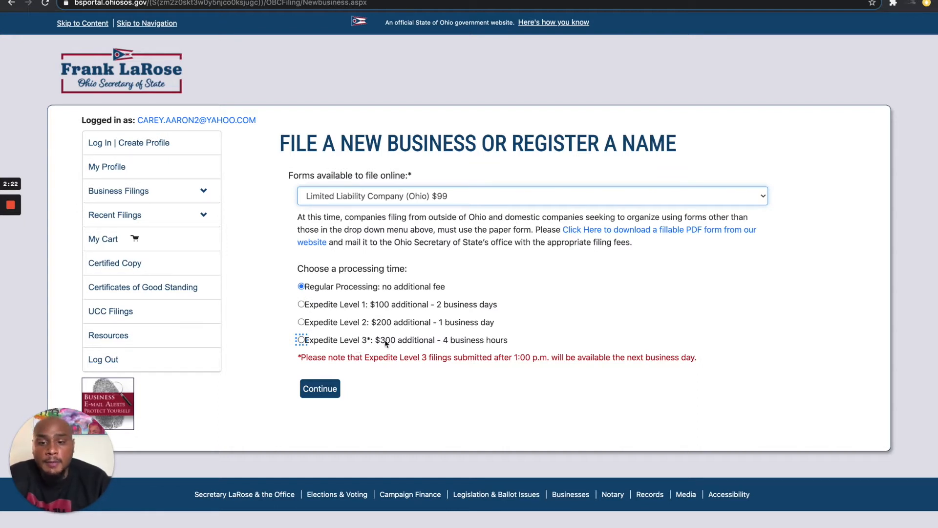
left_click(323, 389)
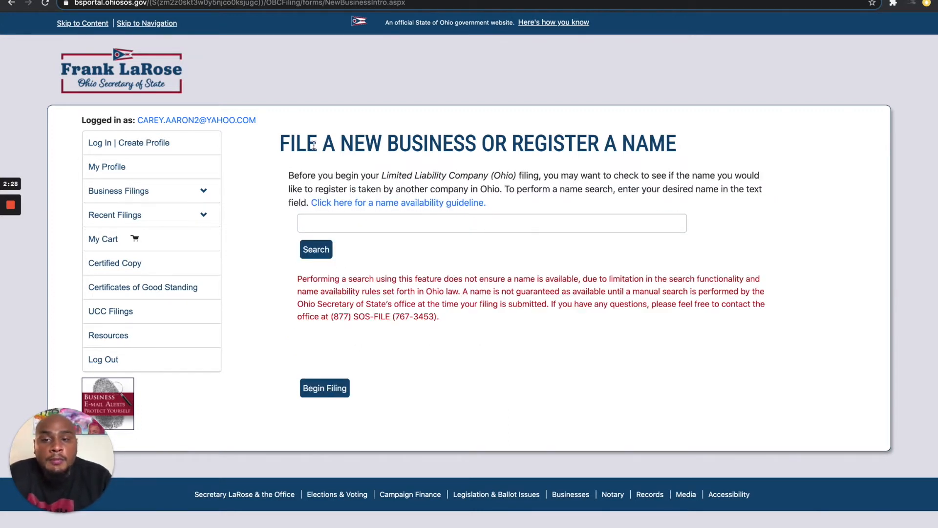
Search the name 'the company company', review the one active match, and begin the LLC filing.
left_click(356, 220)
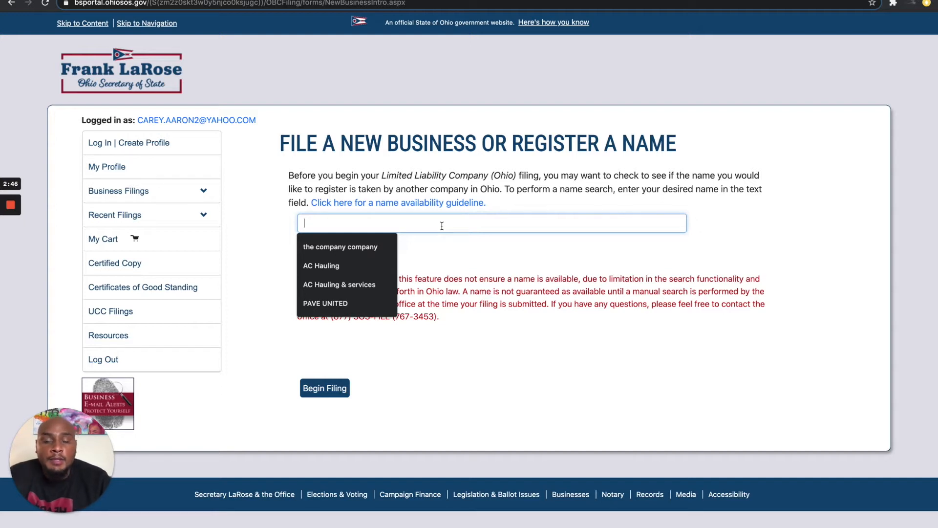
left_click(383, 247)
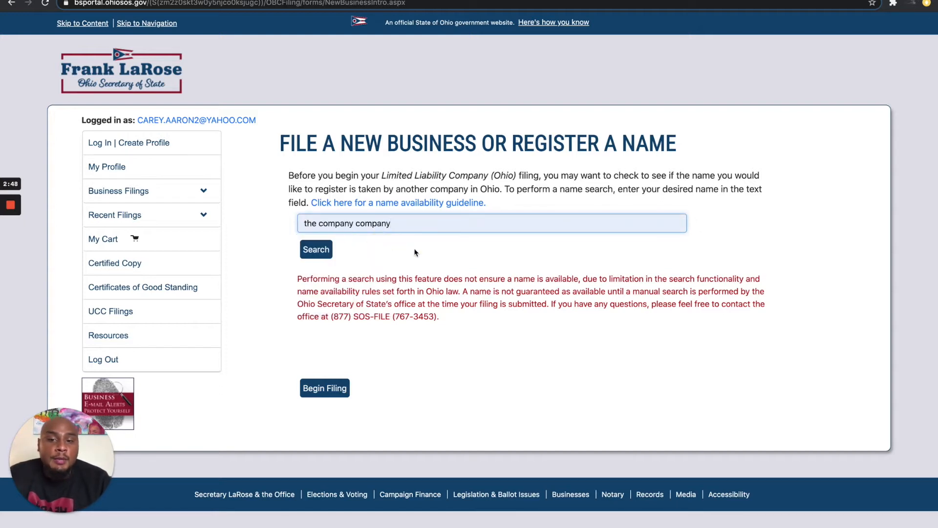
left_click(320, 254)
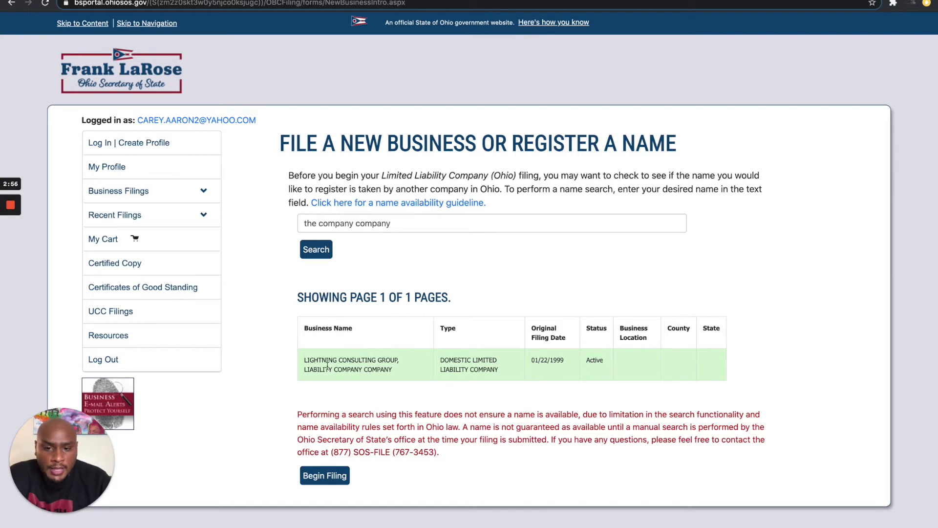
left_click(375, 230)
triple_click(376, 229)
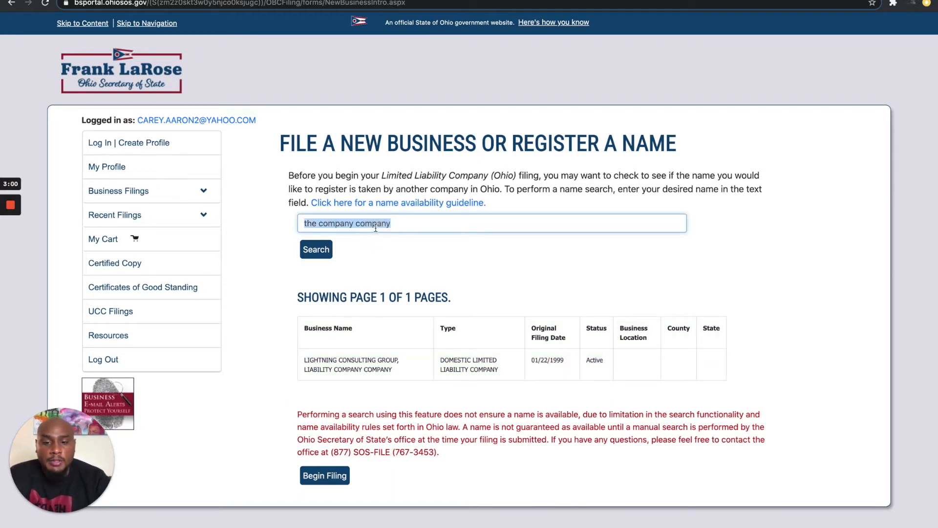
left_click(331, 479)
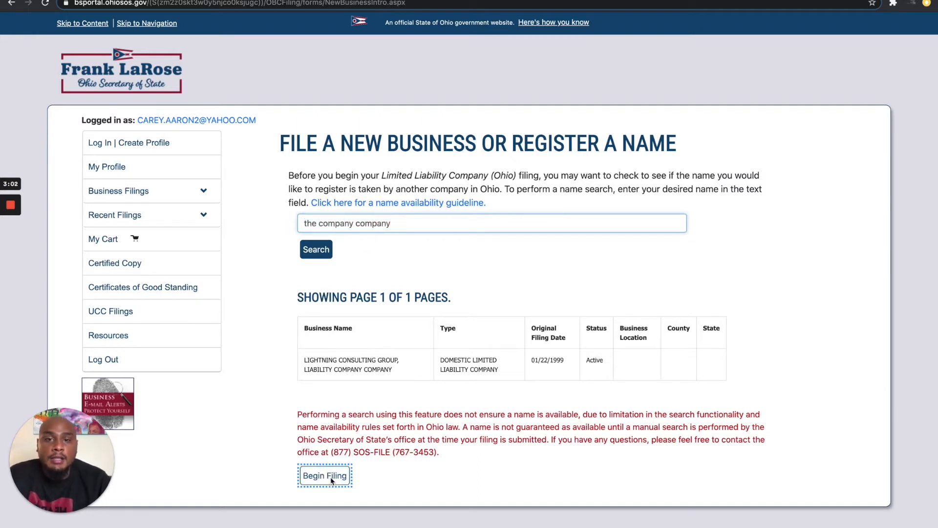
Name the company 'the company company LLC' and dismiss the name-in-use warning.
left_click(417, 270)
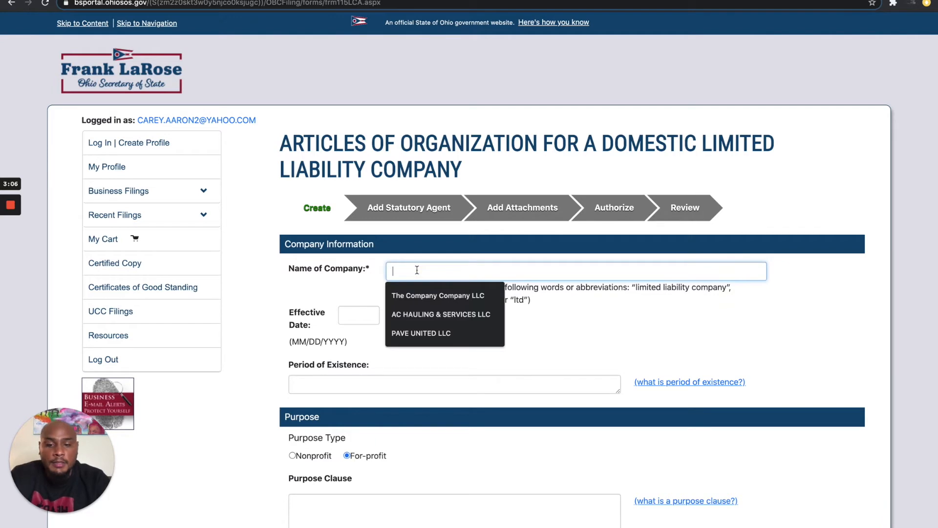
type("the company company")
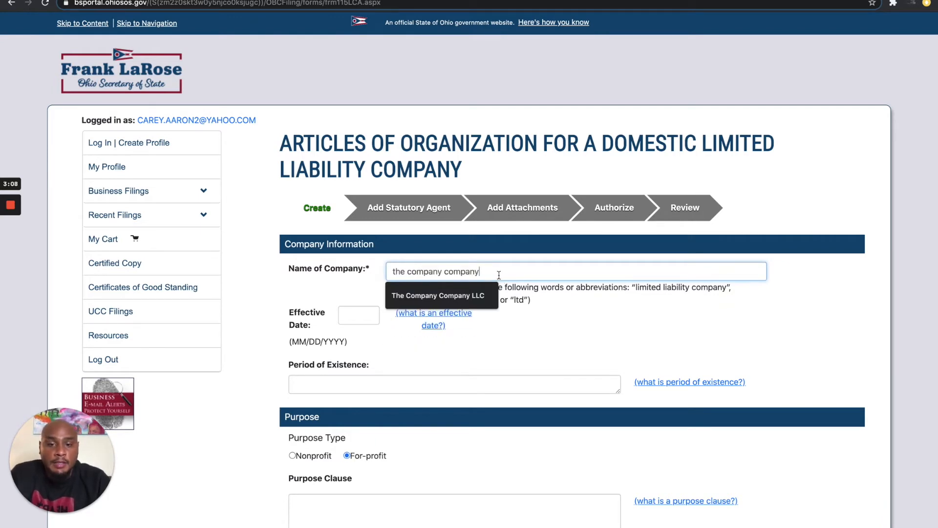
type(" LLV")
key("BackSpace")
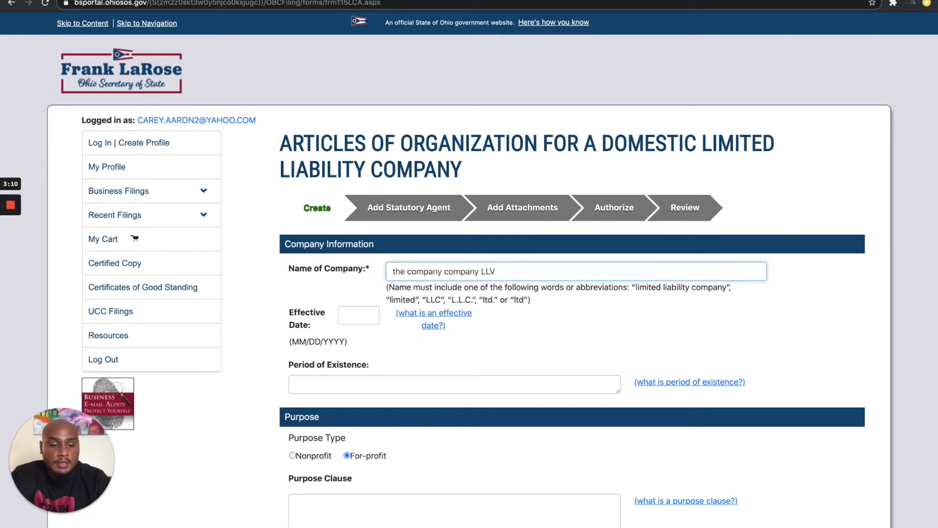
type("C")
left_click(538, 327)
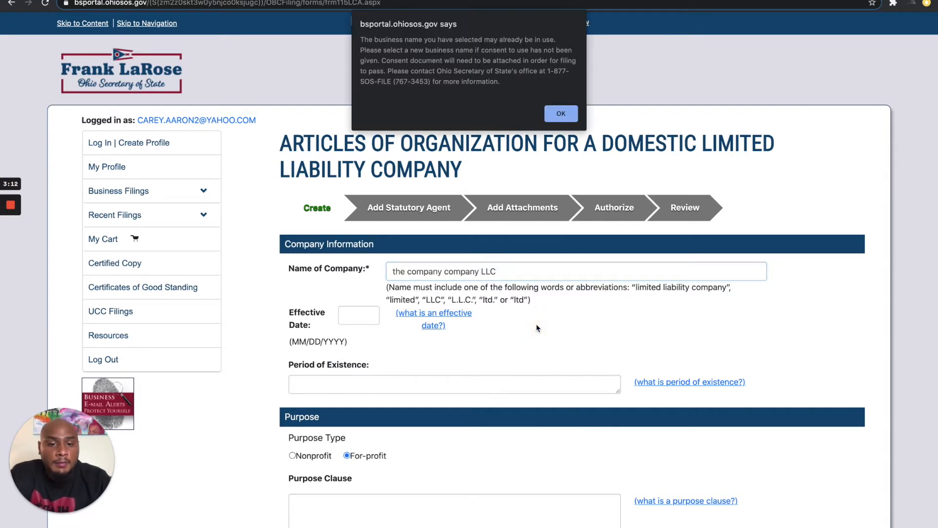
left_click(562, 117)
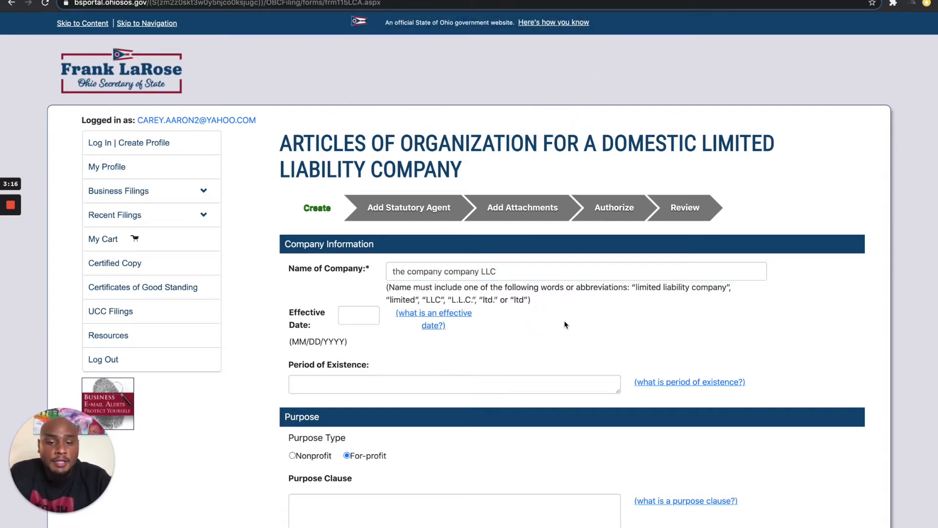
Set the effective date to 10/21/2020.
left_click(367, 318)
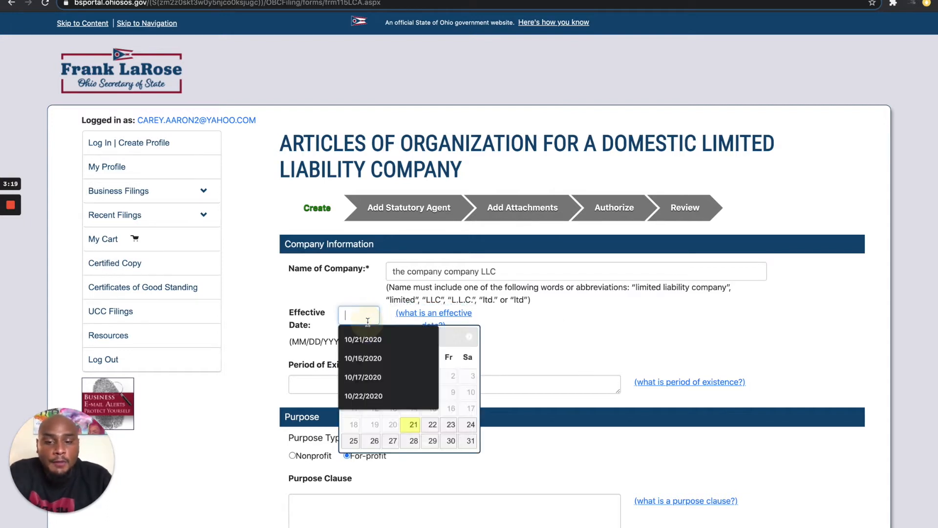
left_click(411, 426)
left_click(539, 349)
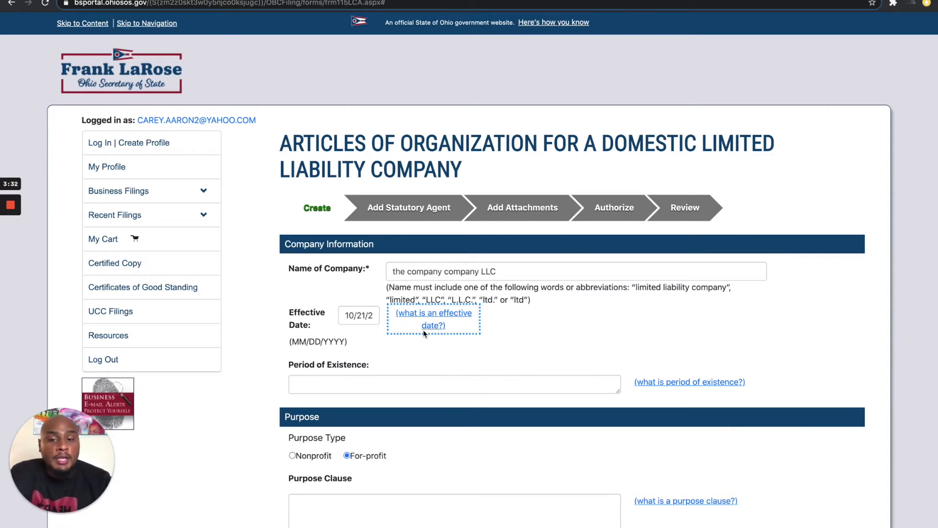
left_click(374, 315)
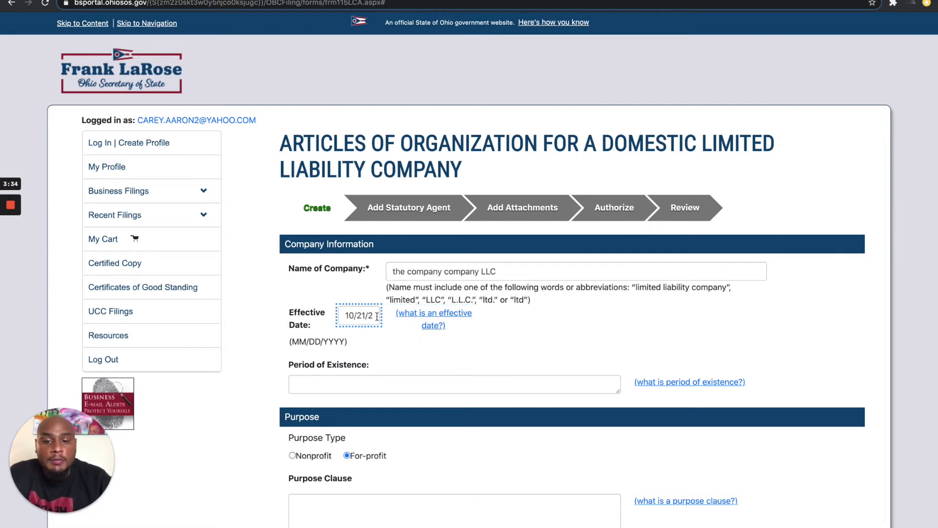
left_click(439, 374)
scroll(388, 364, "down", 1)
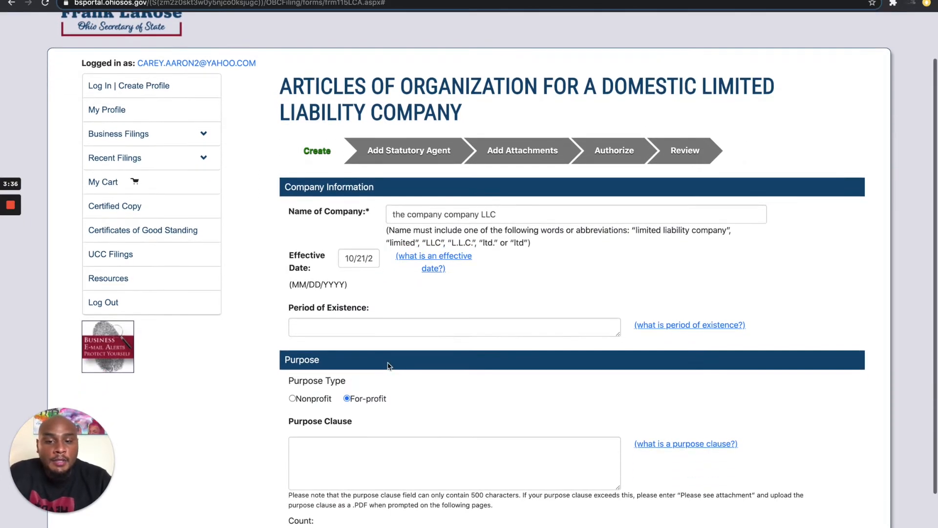
left_click(421, 324)
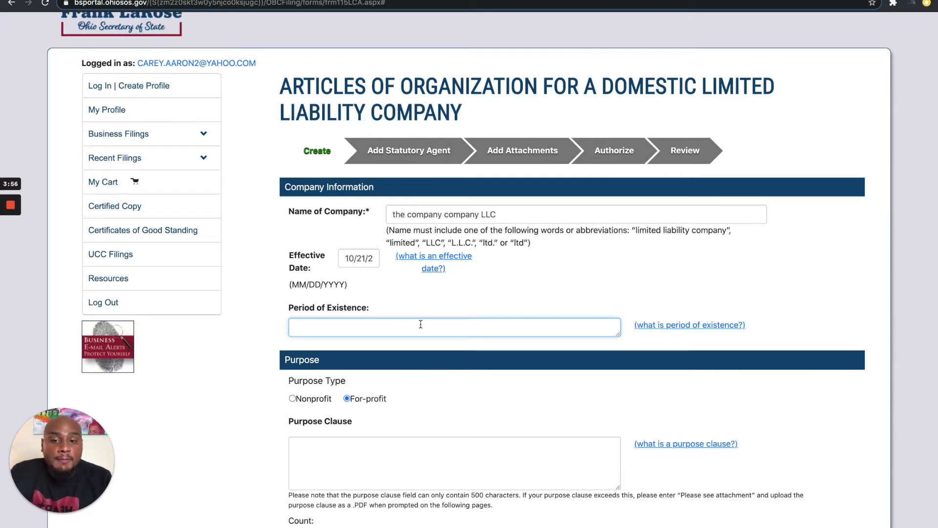
Keep For-profit as the purpose type and switch to the LLC business purpose article.
scroll(420, 324, "down", 3)
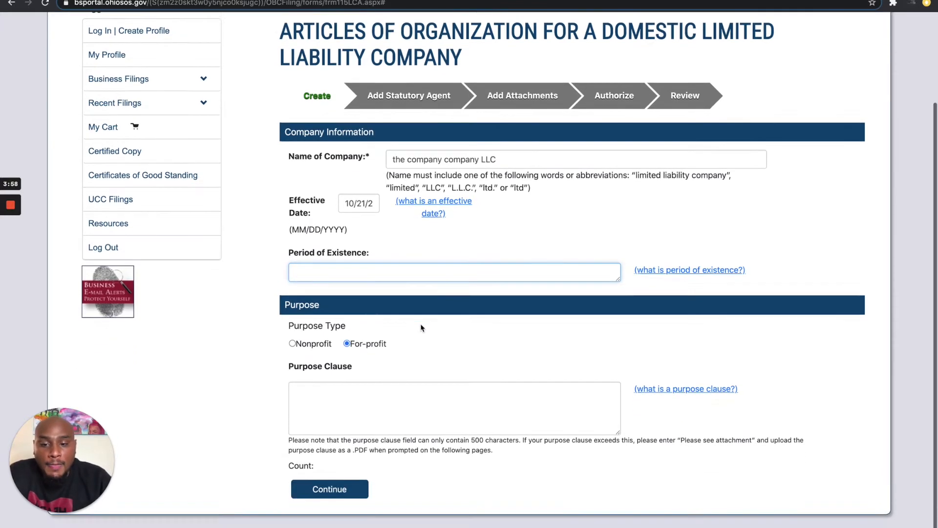
left_click(397, 319)
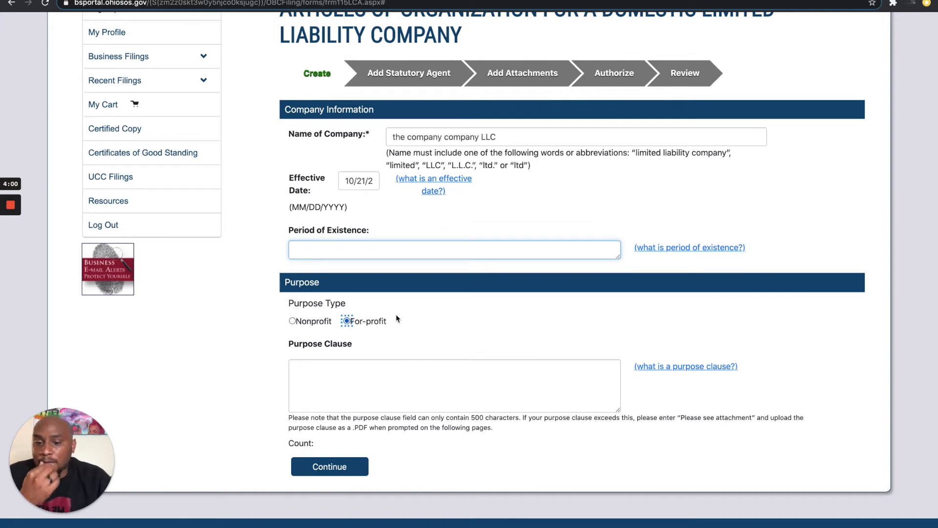
left_click(295, 323)
left_click(347, 323)
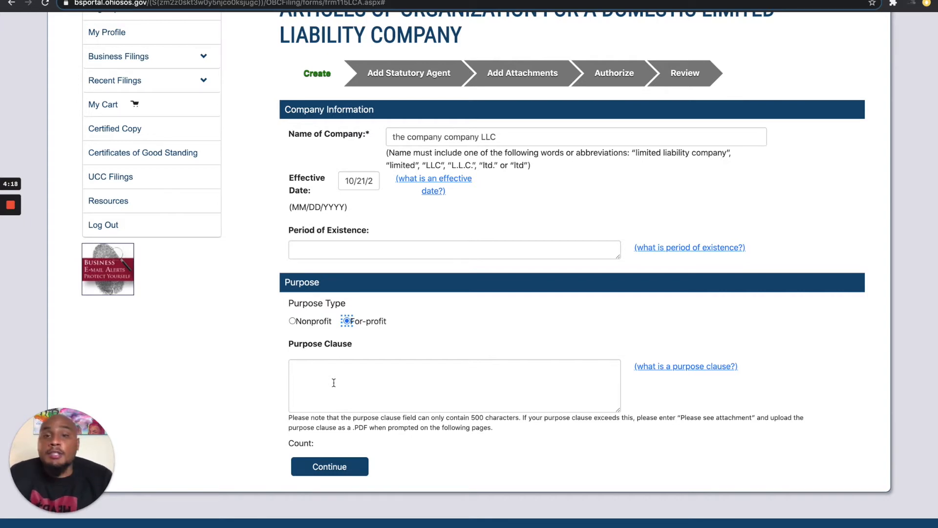
left_click(334, 382)
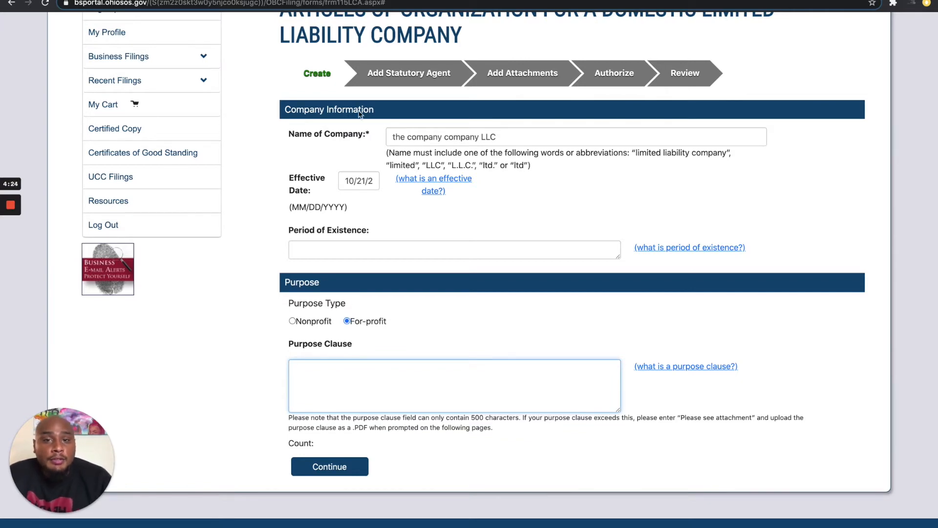
key("ctrl+Tab")
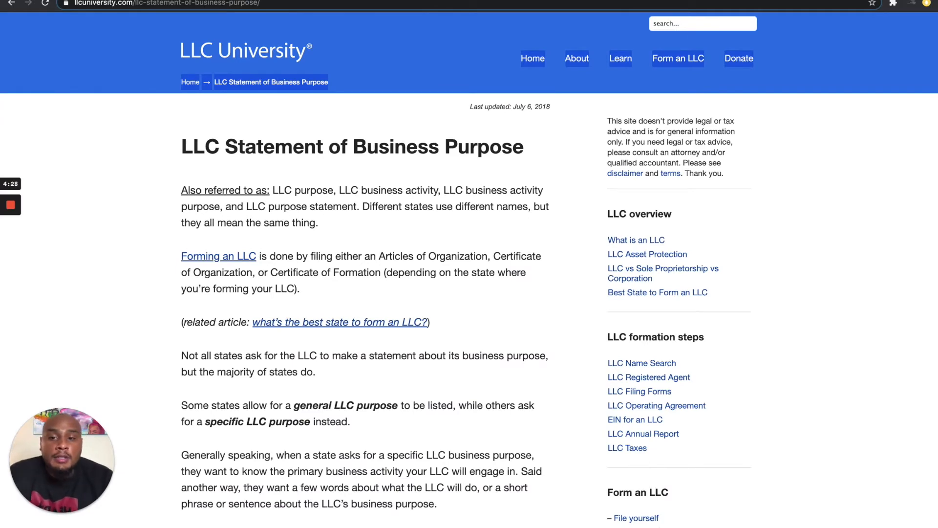
Select LLC University's first example general purpose statement, then return to the Ohio Secretary of State tab.
scroll(302, 147, "down", 3)
scroll(302, 146, "down", 9)
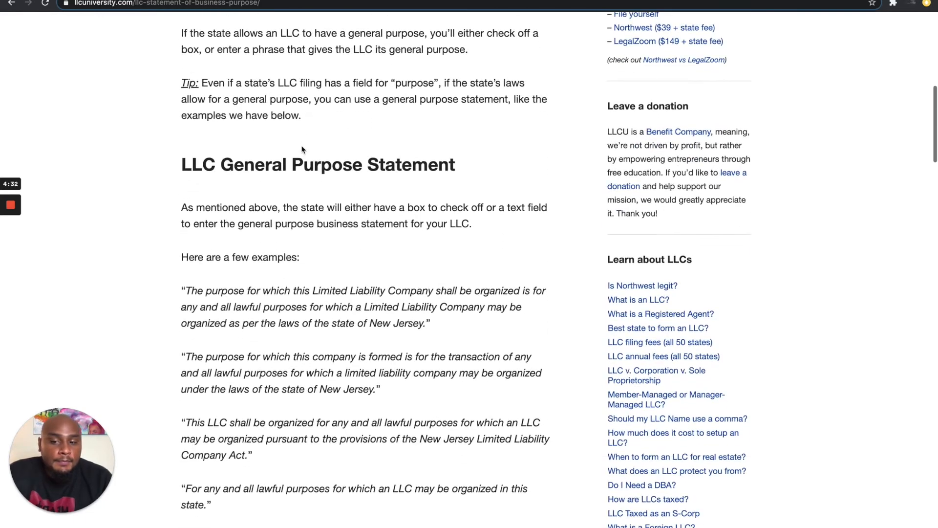
scroll(301, 149, "down", 2)
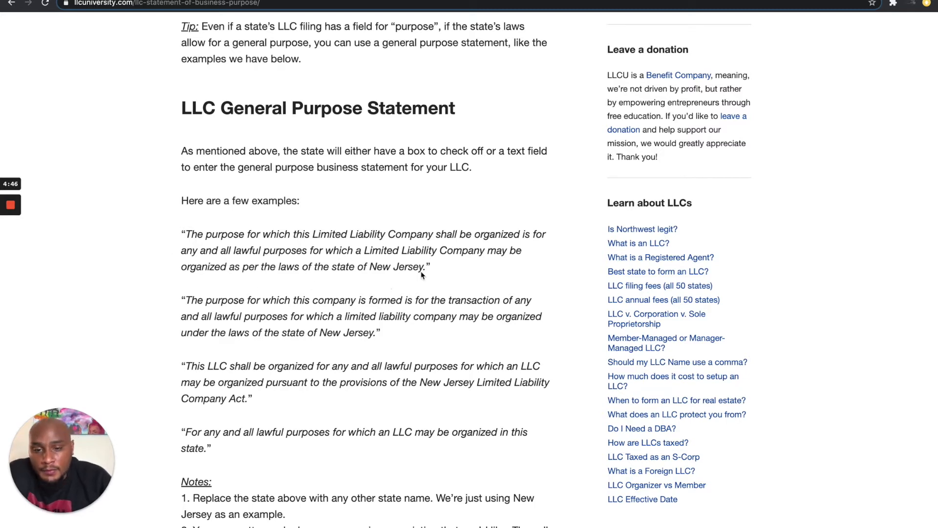
left_click_drag(424, 267, 187, 234)
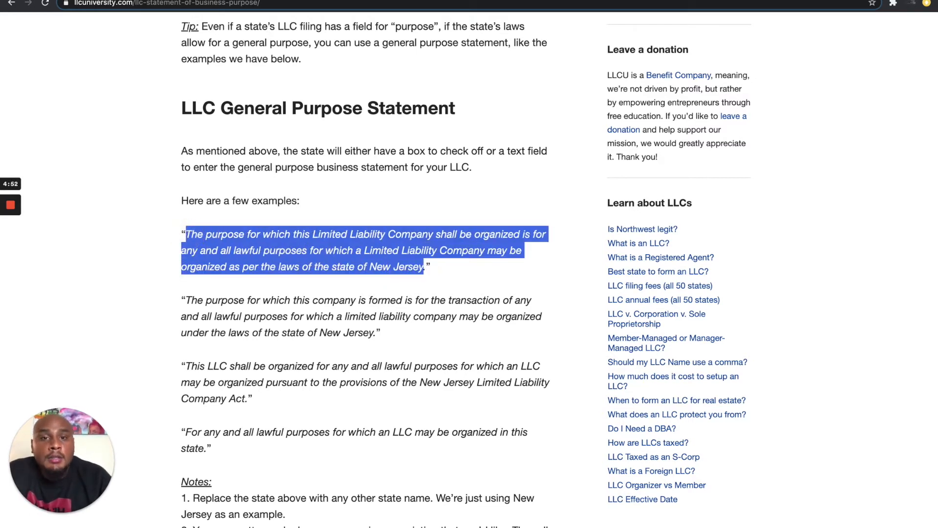
left_click(529, 9)
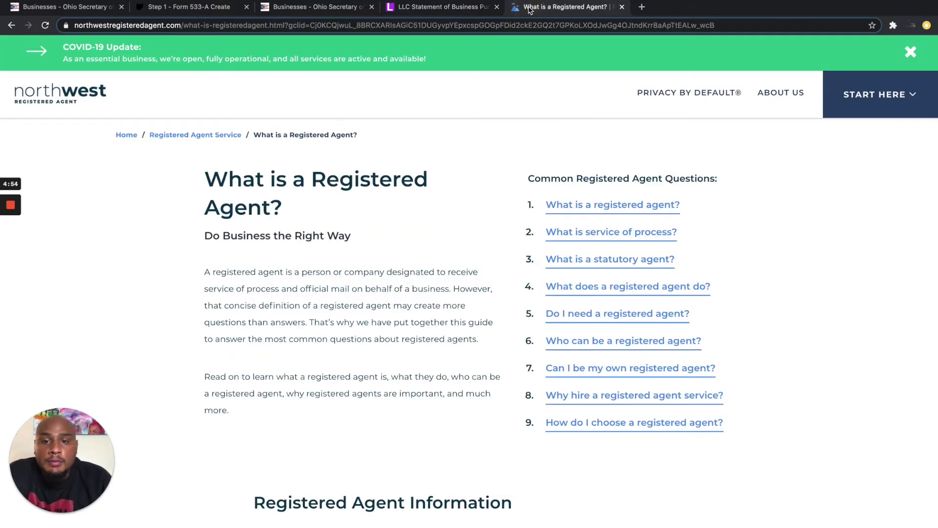
left_click(297, 0)
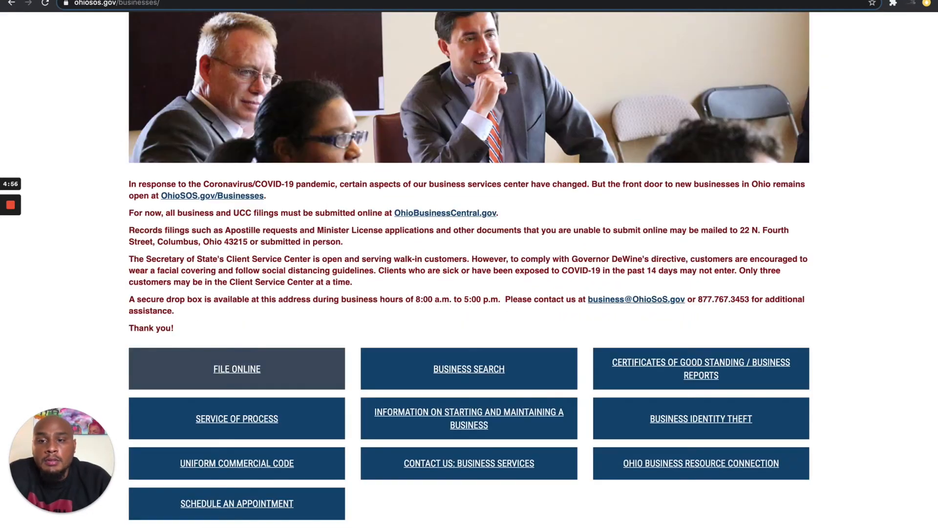
Paste the example statement into Purpose Clause, replacing its company name with the company company LLC.
left_click(220, 1)
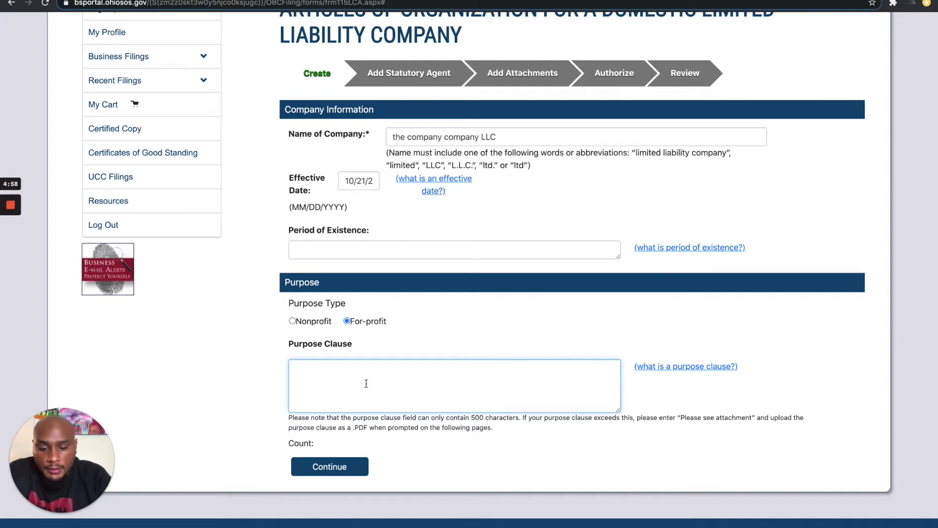
type("THE PURPOSE FOR WHICH THIS LIMITED LIABILITY COMPANY SHALL BE ORGANIZED IS FOR ANY AND ALL LAWFUL PURPOSES FOR WHICH A LIMITED LIABILITY COMPANY MAY BE ORGANIZED AS PER THE LAWS OF THE STATE OF NEW JERSEY")
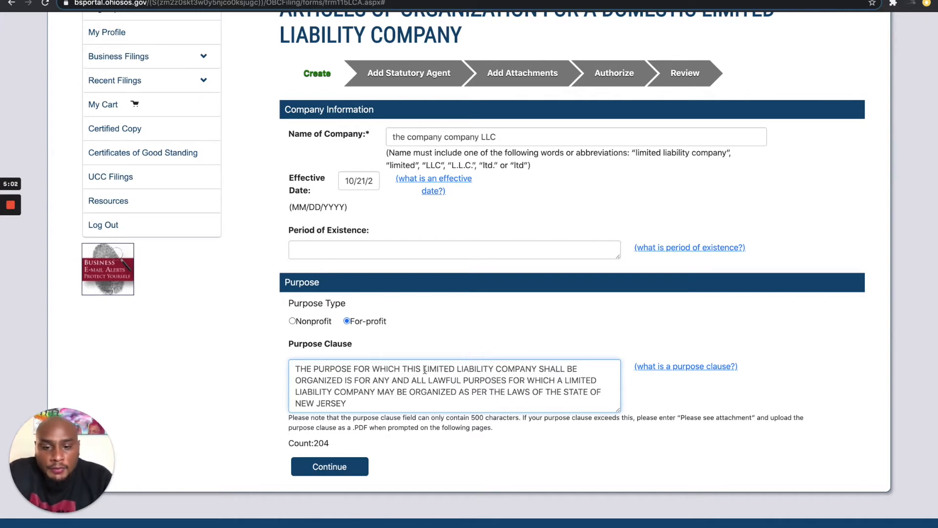
left_click_drag(424, 369, 545, 368)
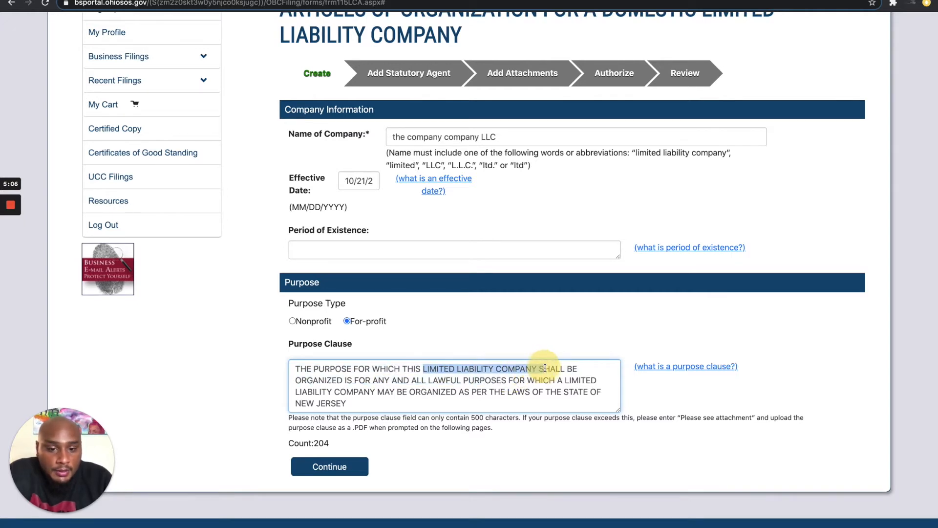
key("BackSpace")
key("BackSpace")
key("BackSpace")
key("BackSpace")
type("ED IS FOR ANY AND ALL")
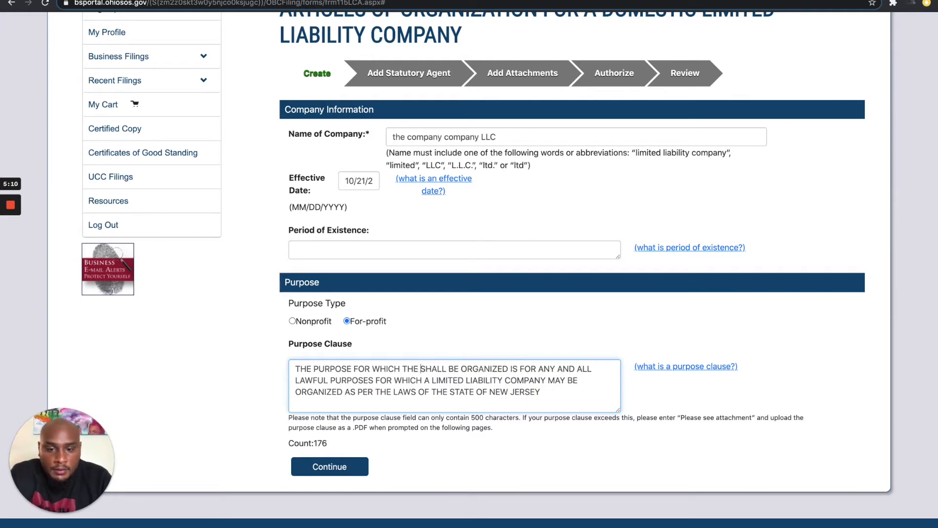
type(" COMPANY COMAP")
key("BackSpace")
key("BackSpace")
type("PANY LLC")
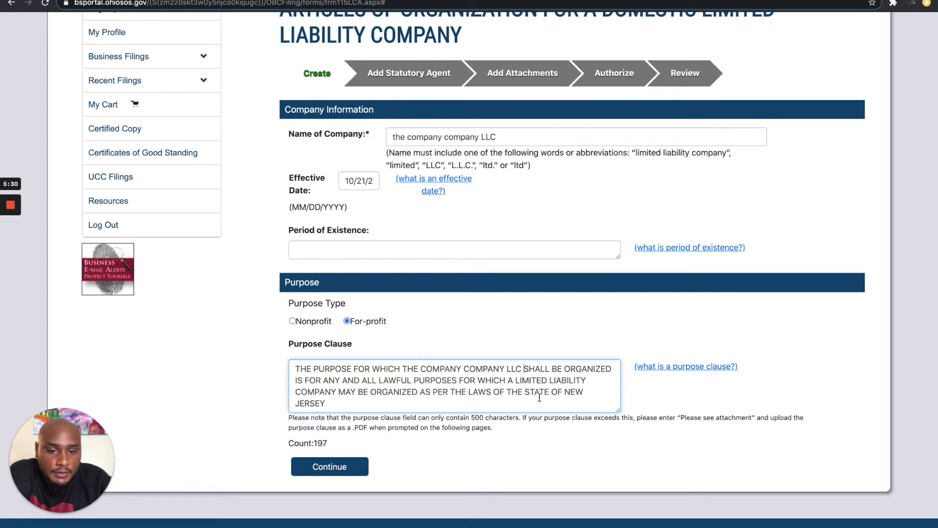
Change the clause's ending from NEW JERSEY to OHIO.
left_click(325, 403)
key("BackSpace")
key("BackSpace")
key("BackSpace")
key("BackSpace")
key("BackSpace")
key("BackSpace")
key("BackSpace")
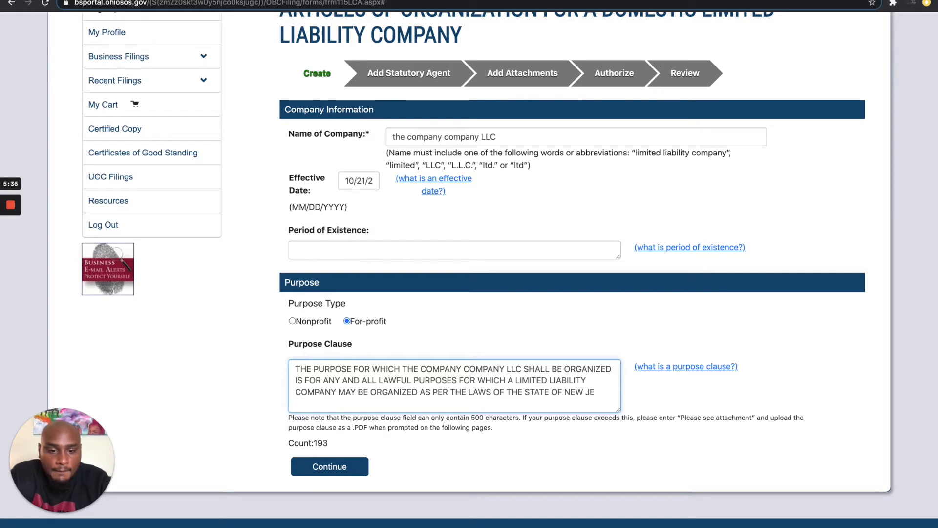
key("BackSpace")
key("BackSpace")
key("BackSpace")
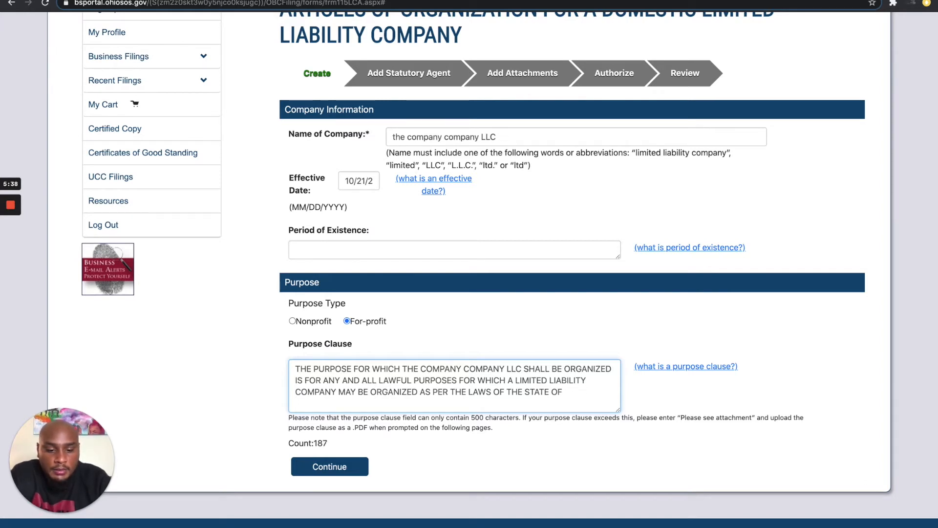
type("OHIO.")
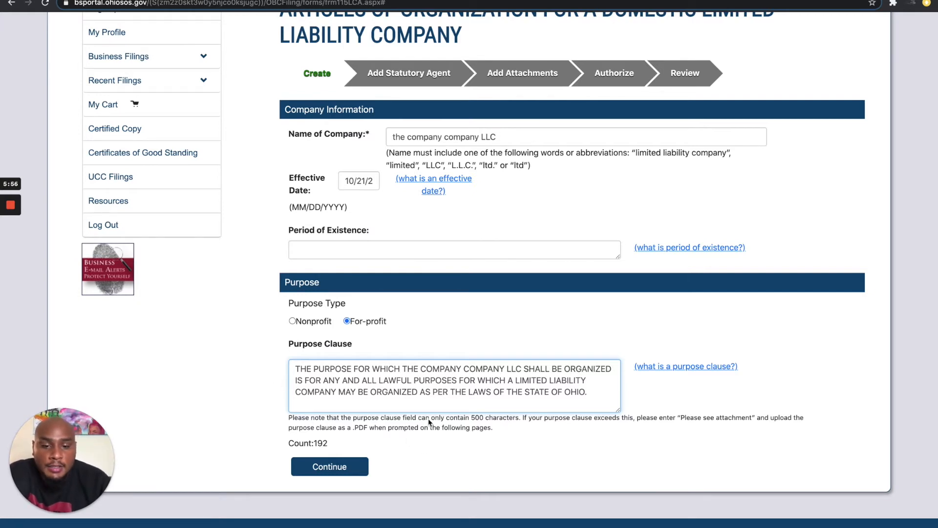
Submit the company details to move on to the statutory agent step.
left_click(362, 467)
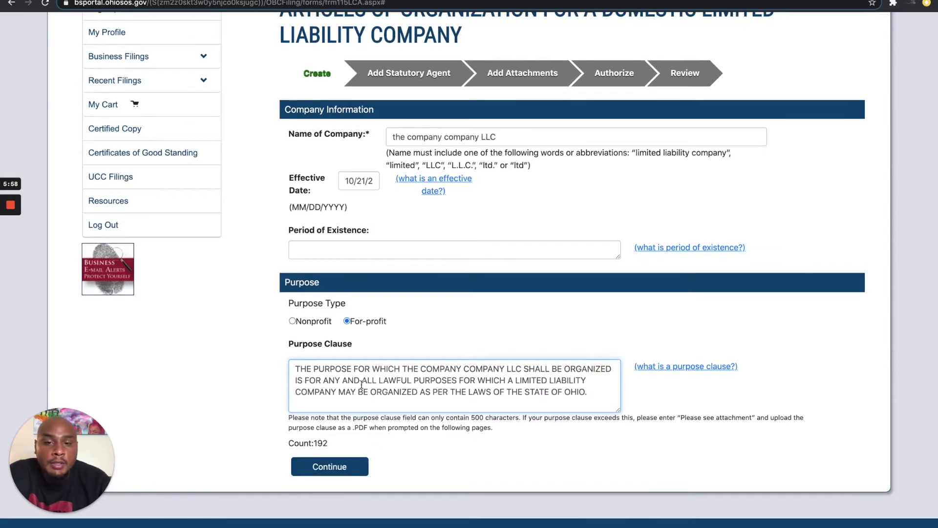
scroll(362, 426, "up", 5)
scroll(362, 384, "down", 1)
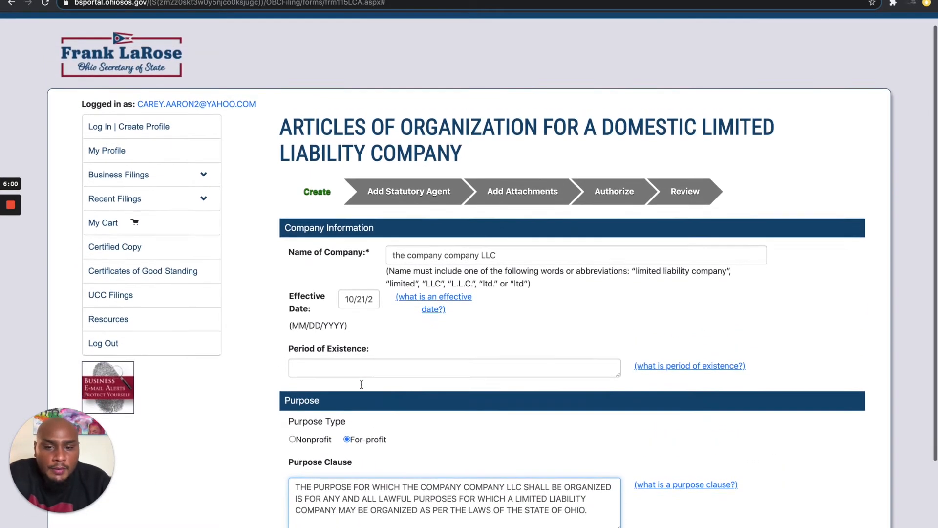
scroll(364, 387, "down", 3)
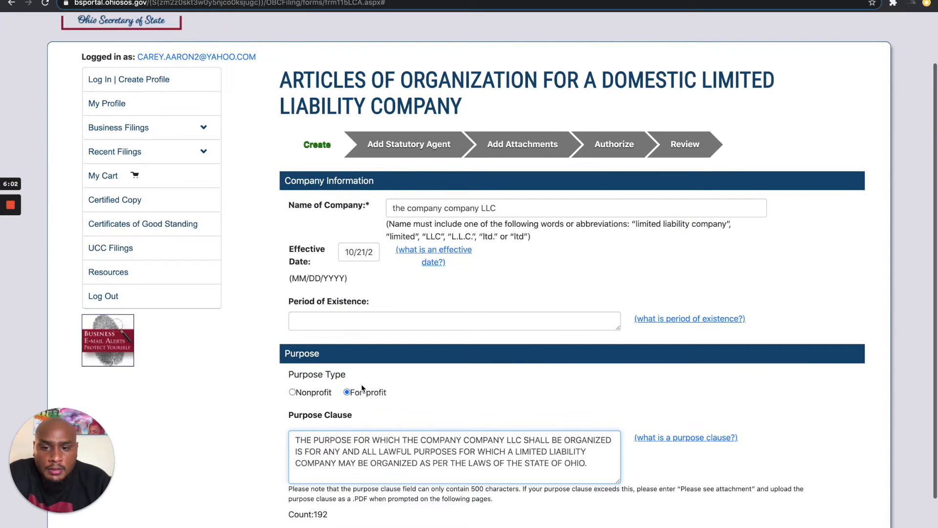
left_click(352, 465)
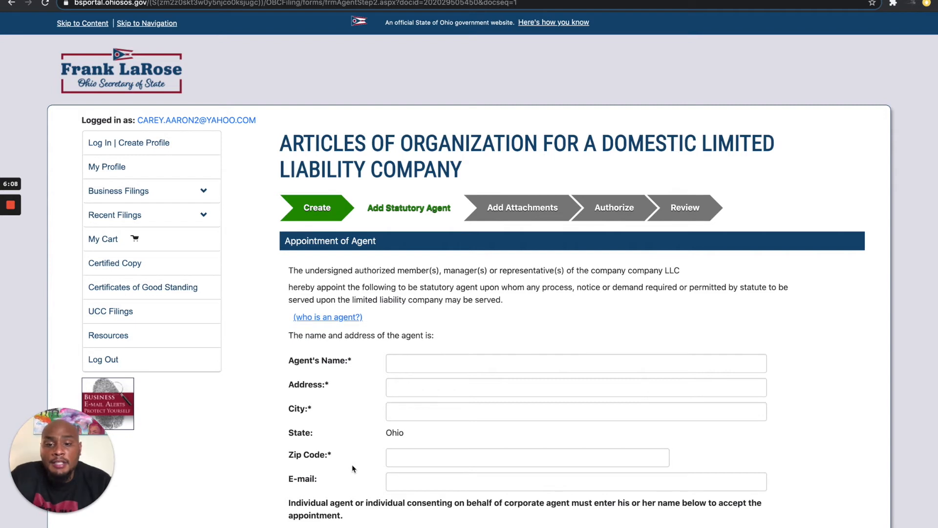
Leave the agent name and address fields empty and open the Northwest Registered Agent guide.
left_click(447, 387)
scroll(446, 386, "down", 1)
left_click(444, 374)
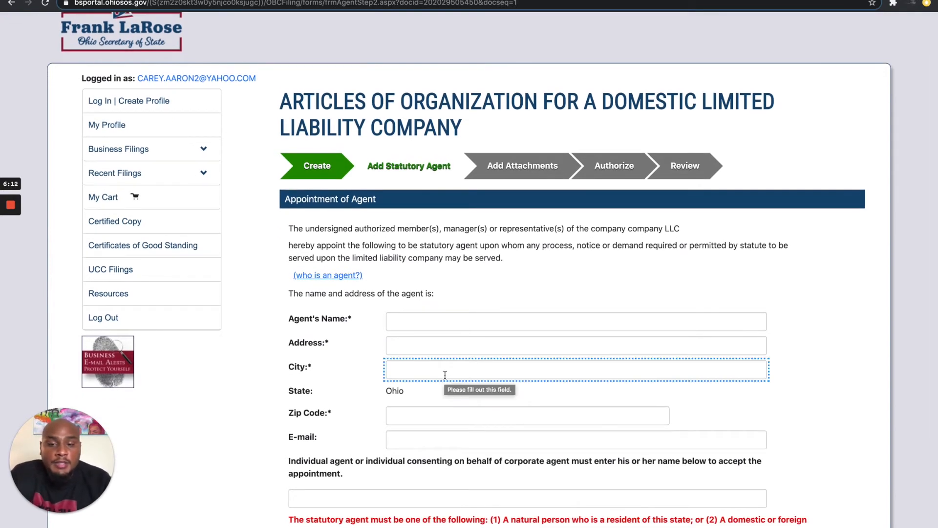
left_click(432, 345)
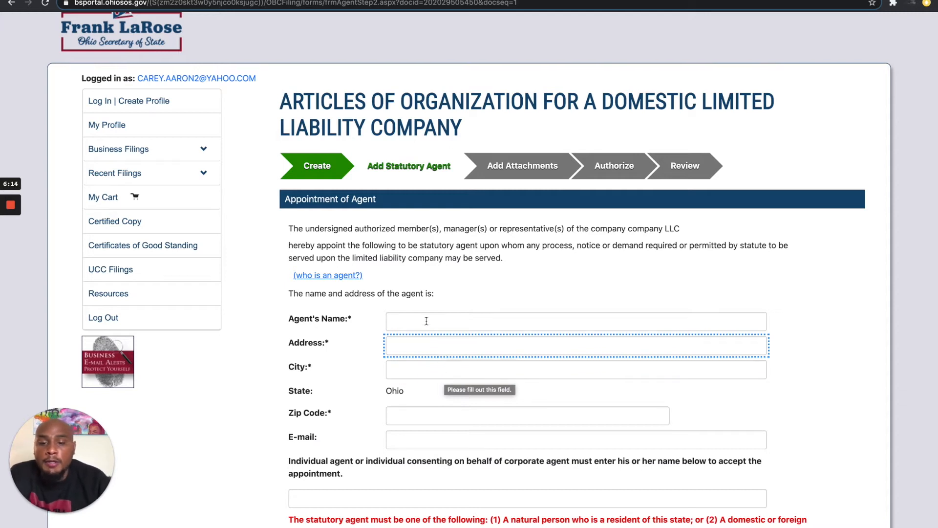
left_click(420, 321)
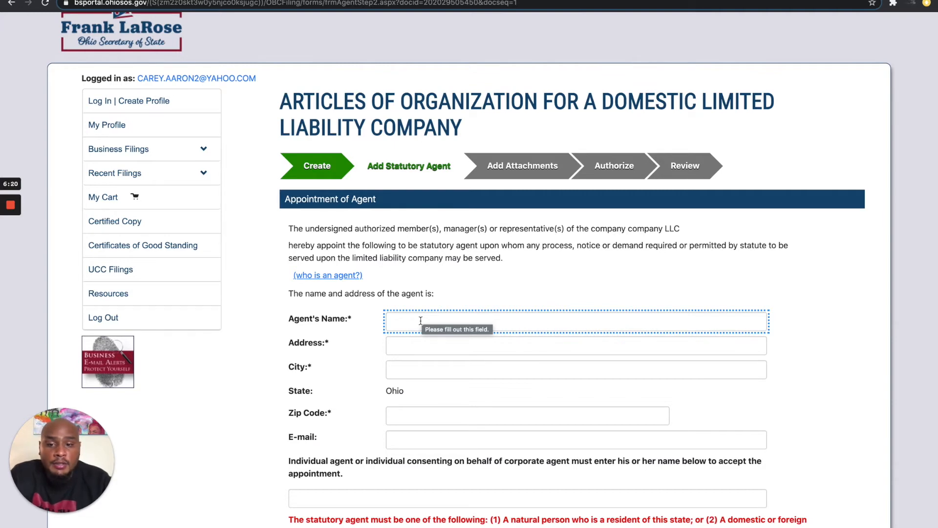
left_click(538, 4)
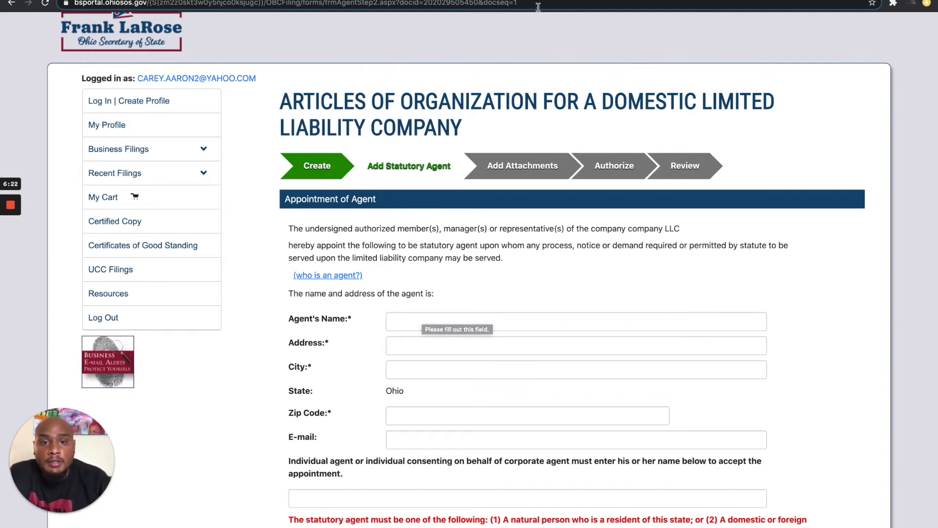
left_click(544, 1)
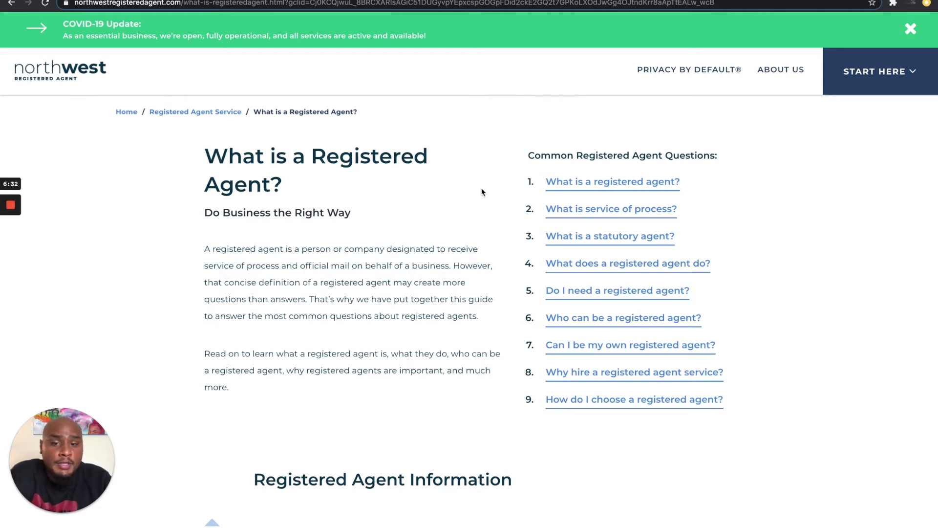
Read the 'What is a Registered Agent?' article, then return to the Ohio Step 2 - Agent Update tab.
scroll(471, 125, "down", 4)
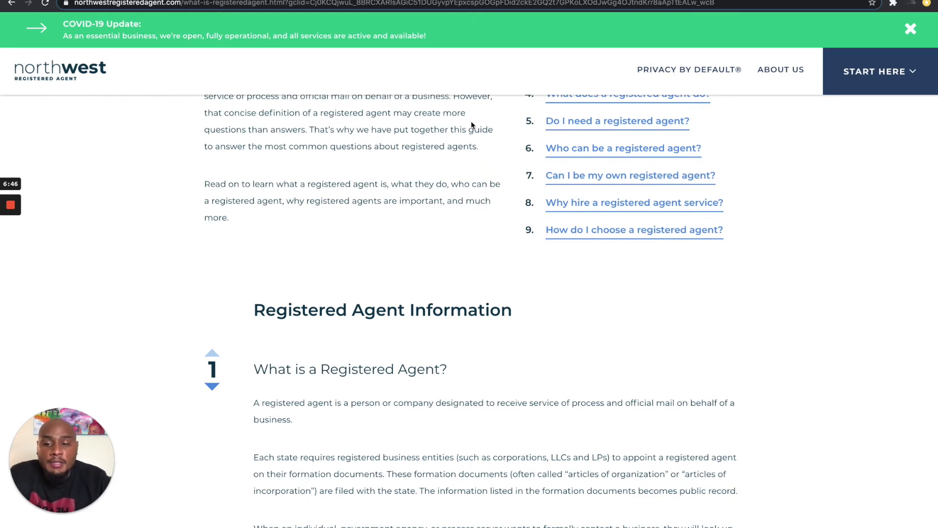
scroll(447, 166, "down", 5)
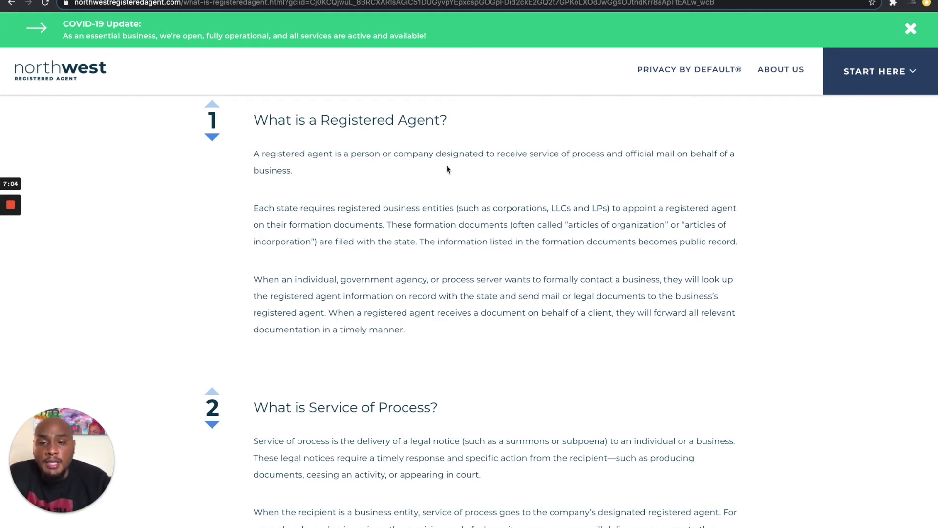
scroll(447, 170, "down", 4)
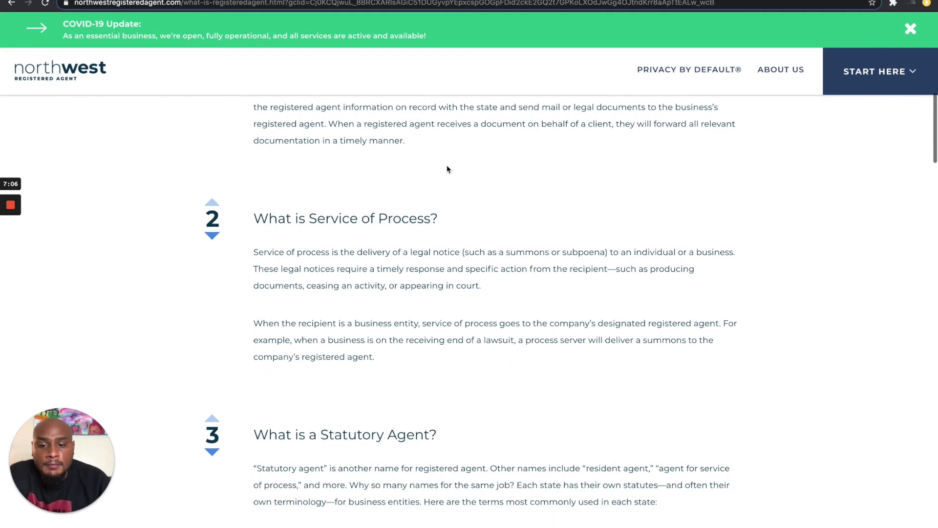
scroll(448, 170, "up", 15)
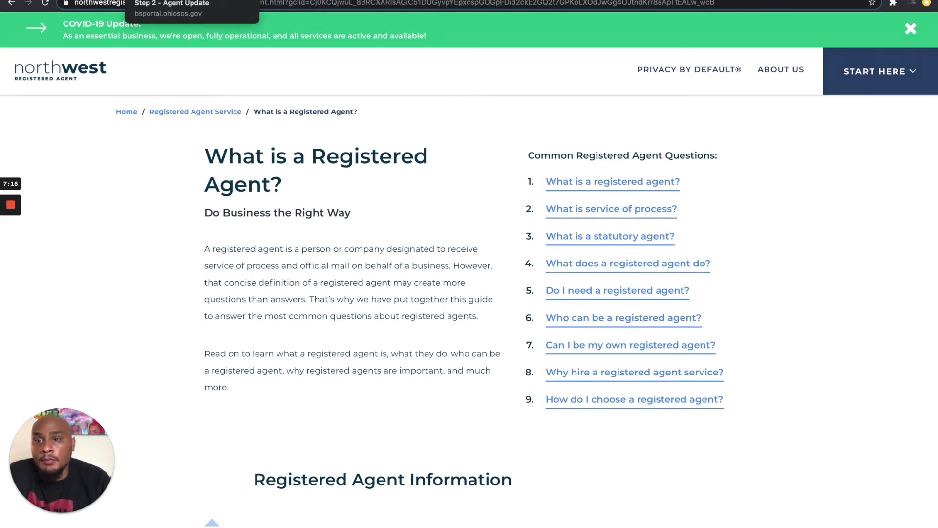
left_click(142, 1)
Enter the agent's full name, street address (fixing a typo), city and zip code in the agent fields.
left_click(446, 321)
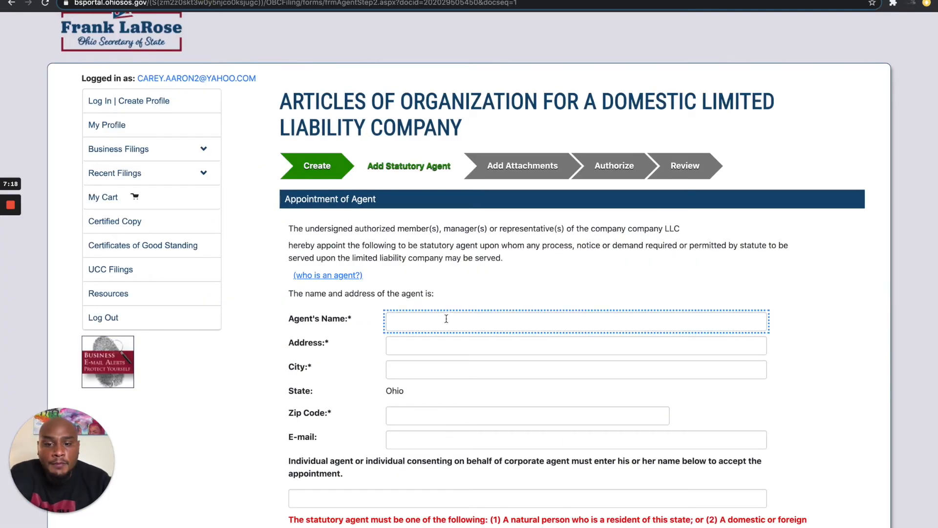
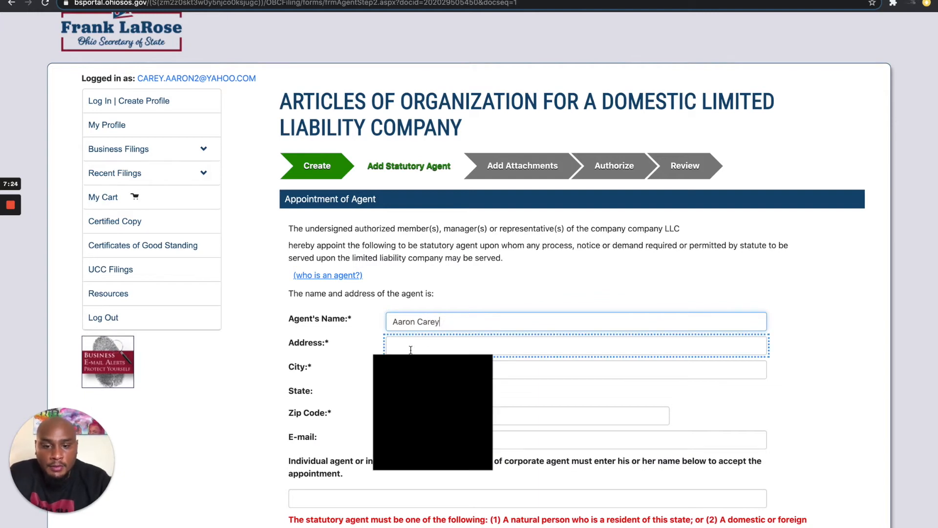
left_click(411, 350)
type("123 T")
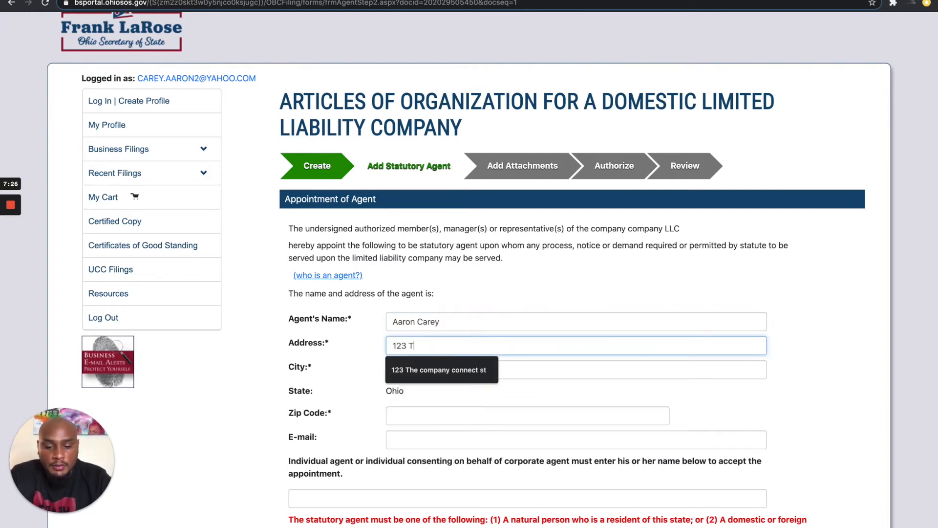
type("he Comp")
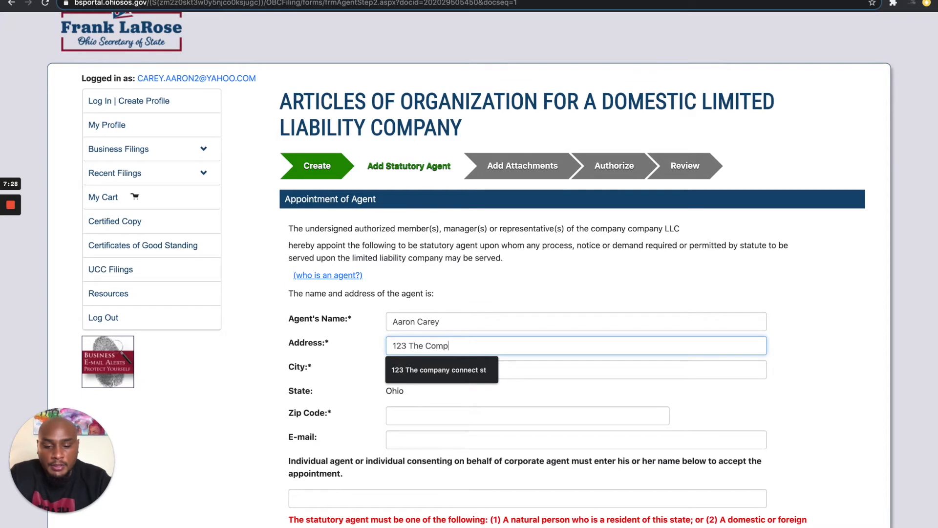
type("any Cnnest")
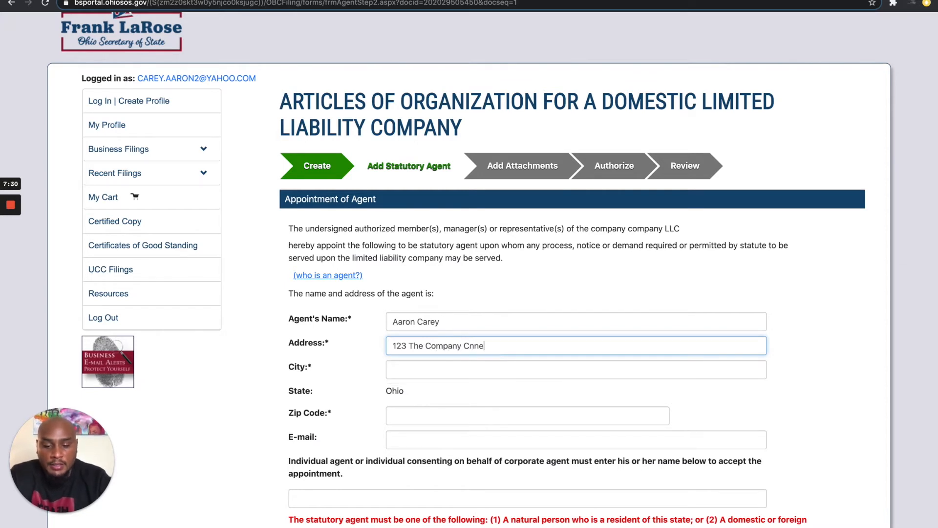
key("BackSpace")
key("BackSpace")
key("BackSpace")
key("BackSpace")
key("BackSpace")
key("BackSpace")
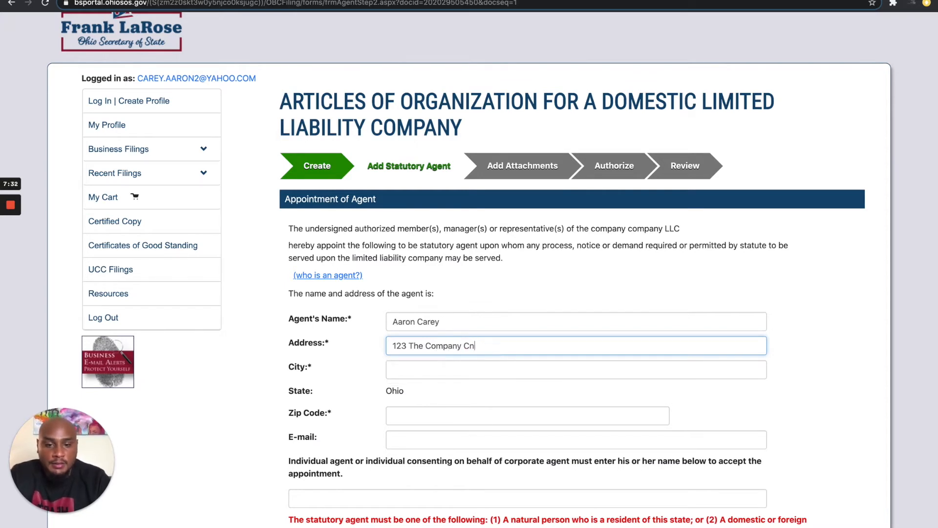
type("onnect ")
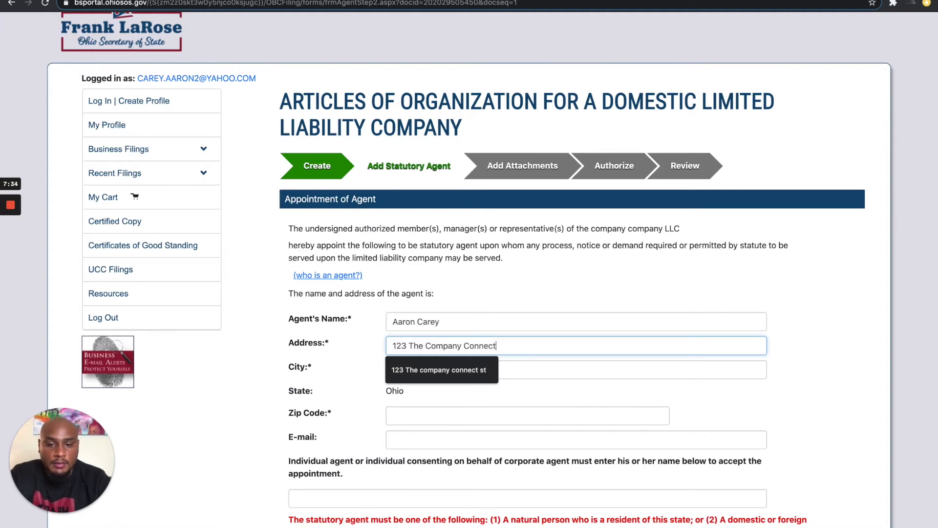
type("st")
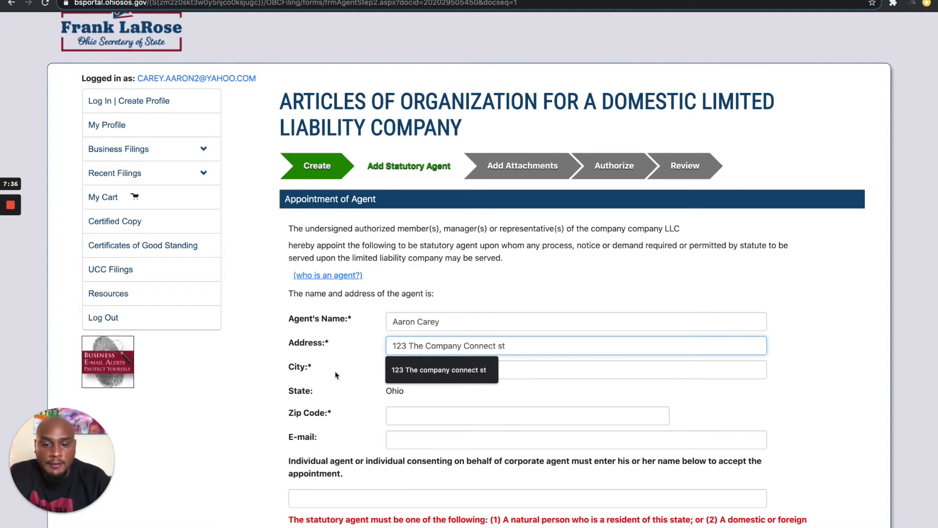
left_click(398, 370)
type("Columbus")
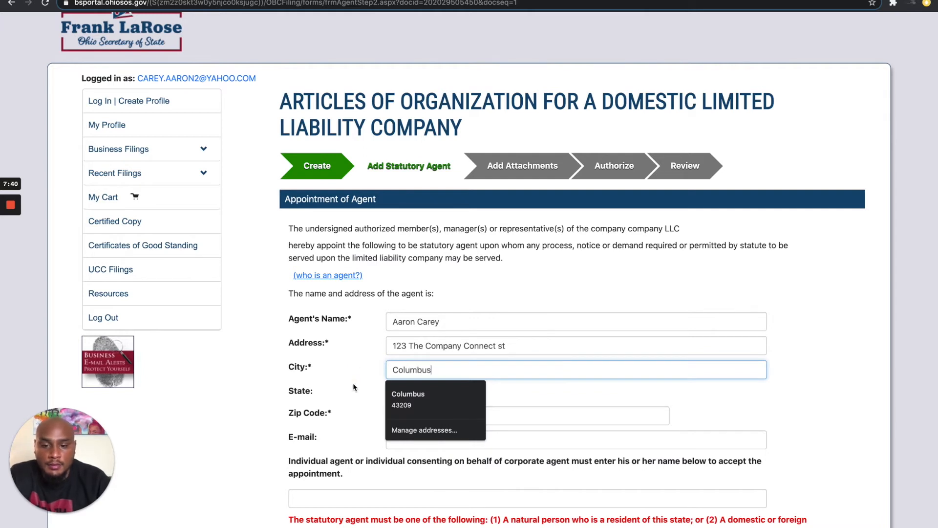
left_click(403, 417)
type("43201")
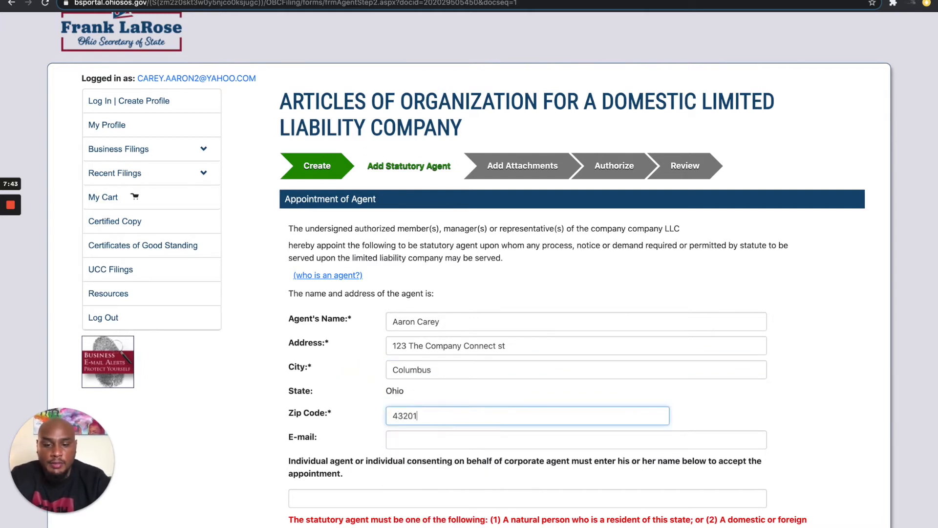
left_click(396, 438)
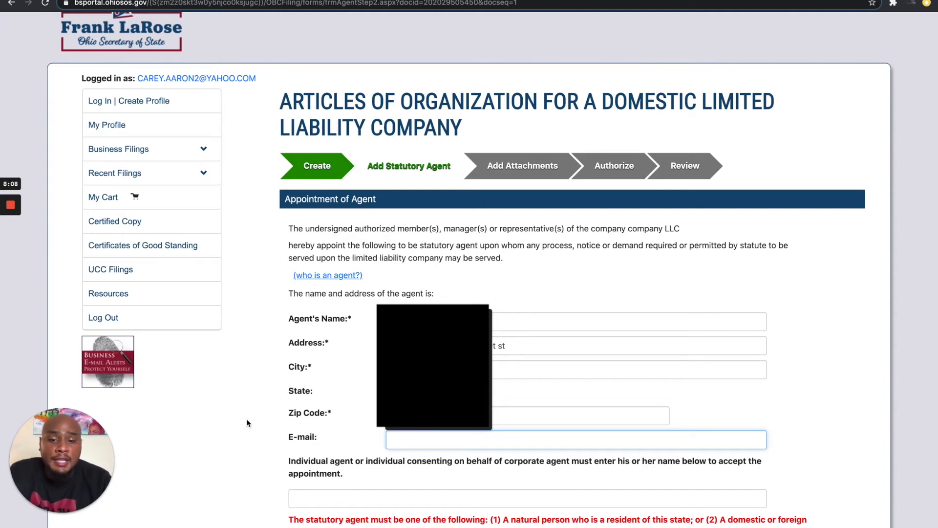
Fill the agent's e-mail from the suggested company address and enter the agent's accepting name.
left_click(404, 441)
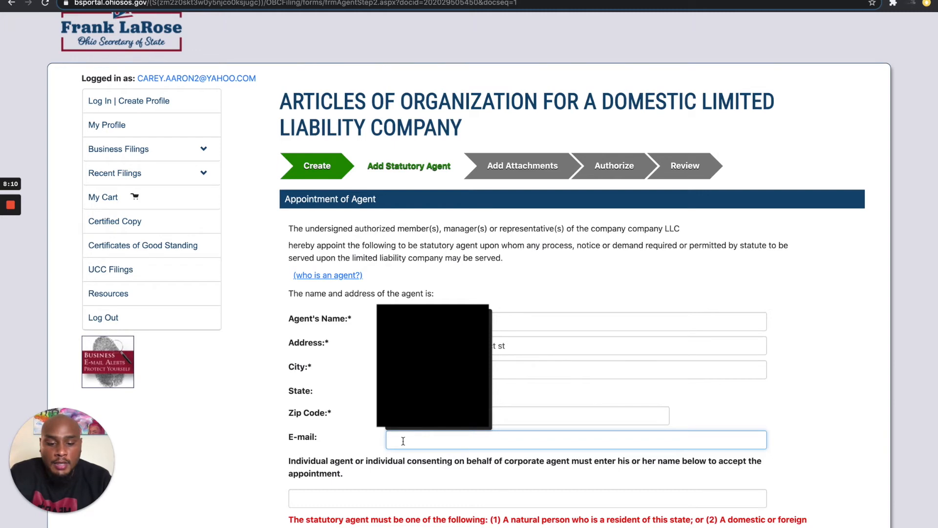
type("info")
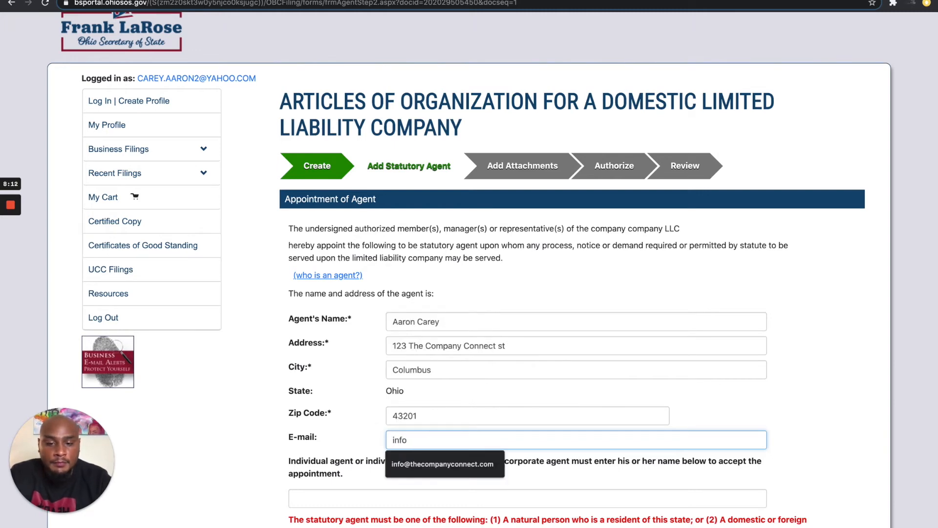
left_click(440, 464)
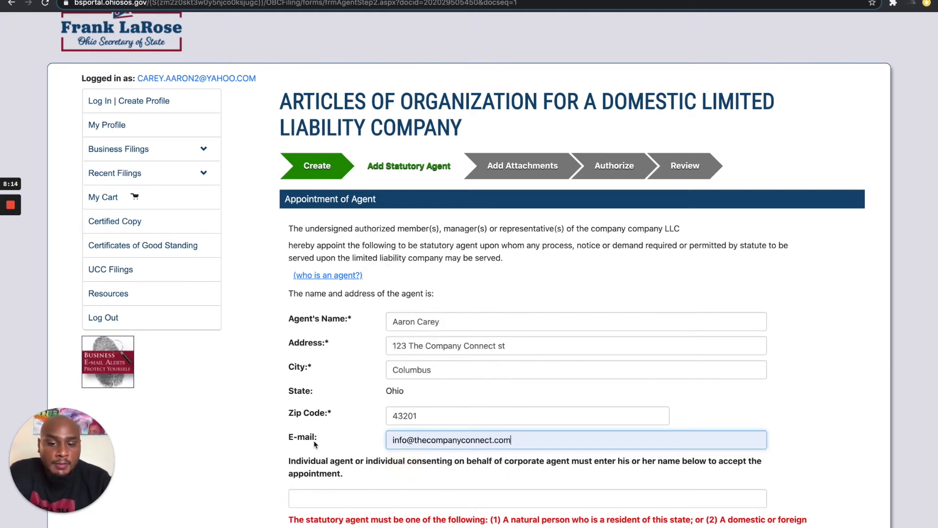
key("Return")
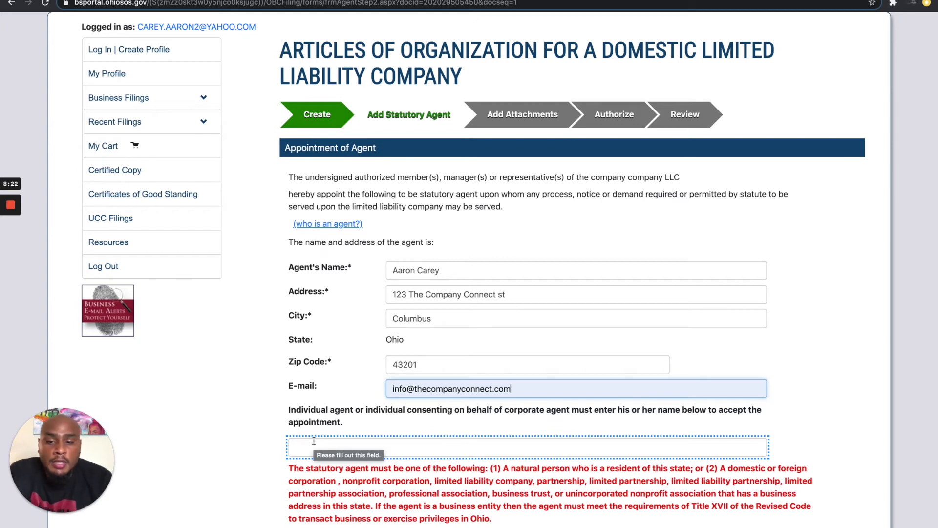
left_click(314, 442)
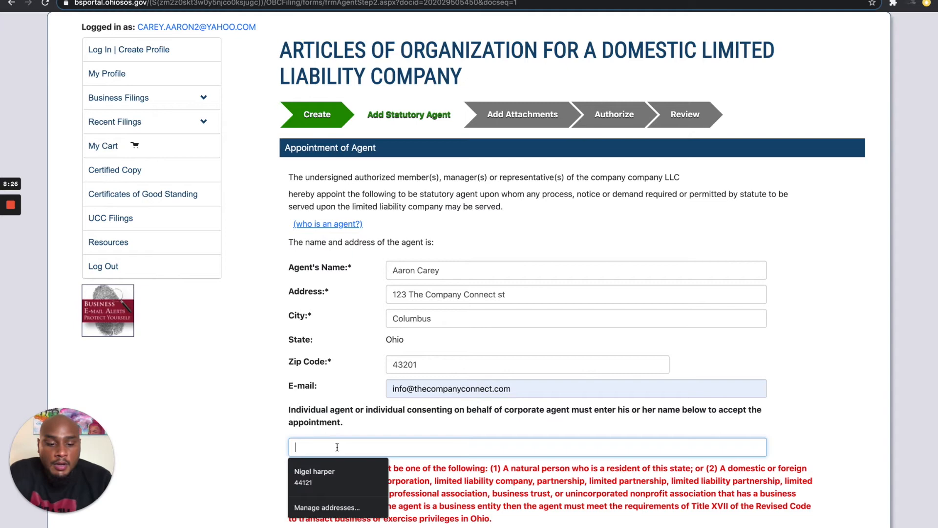
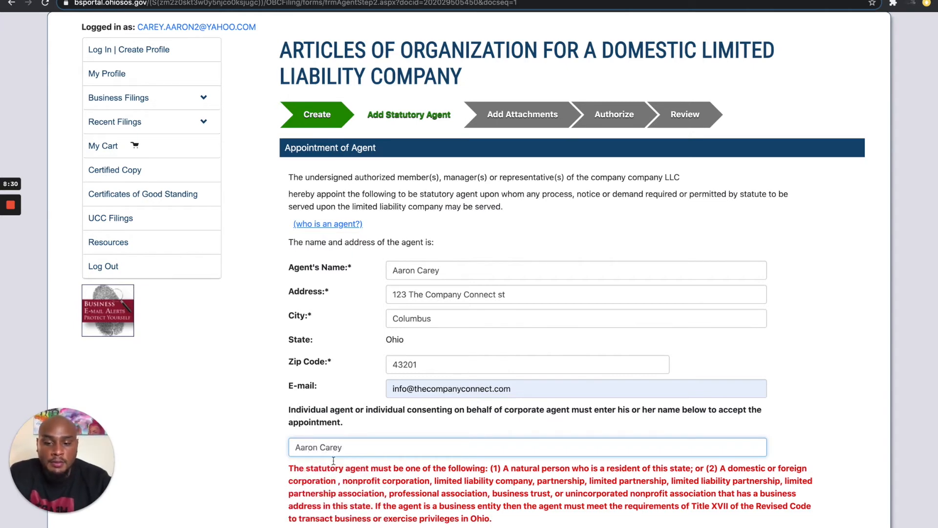
Save the statutory agent details with Save and Continue to reach Add Attachments.
scroll(338, 448, "down", 1)
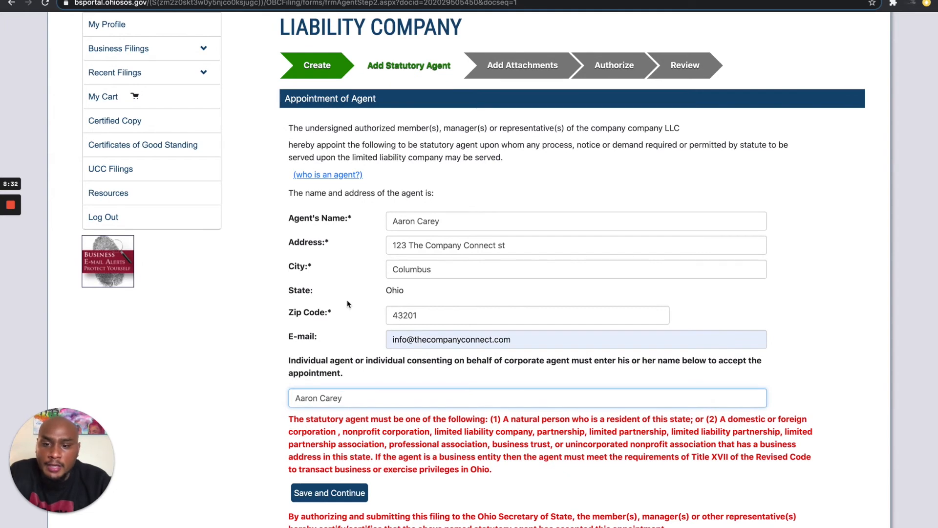
scroll(354, 318, "down", 1)
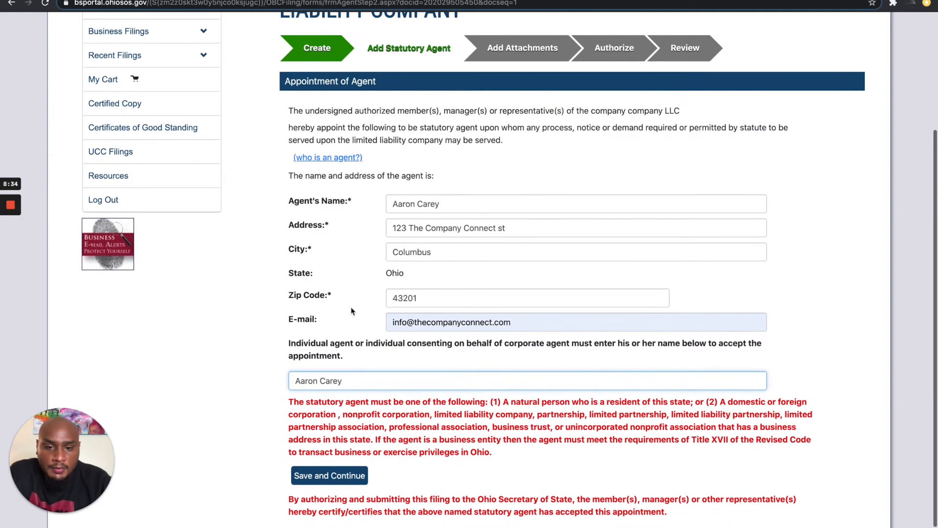
scroll(372, 355, "down", 1)
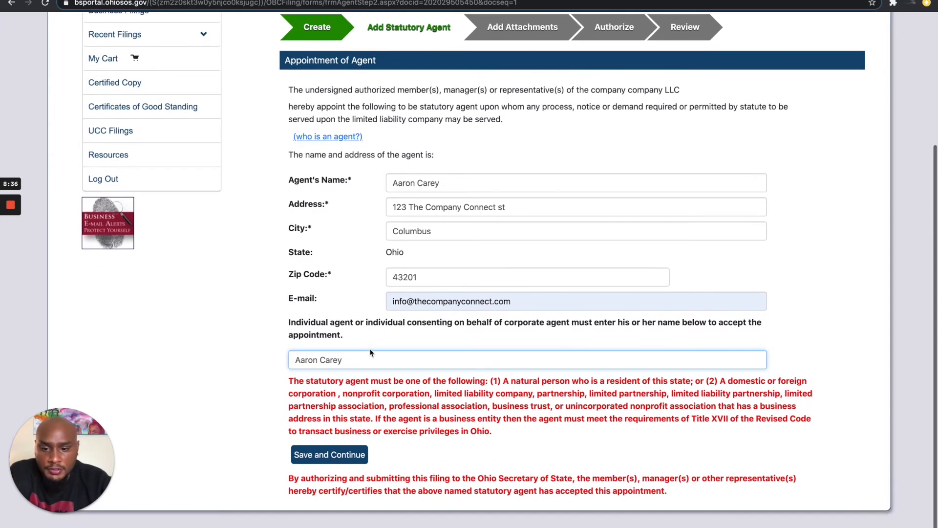
left_click(360, 452)
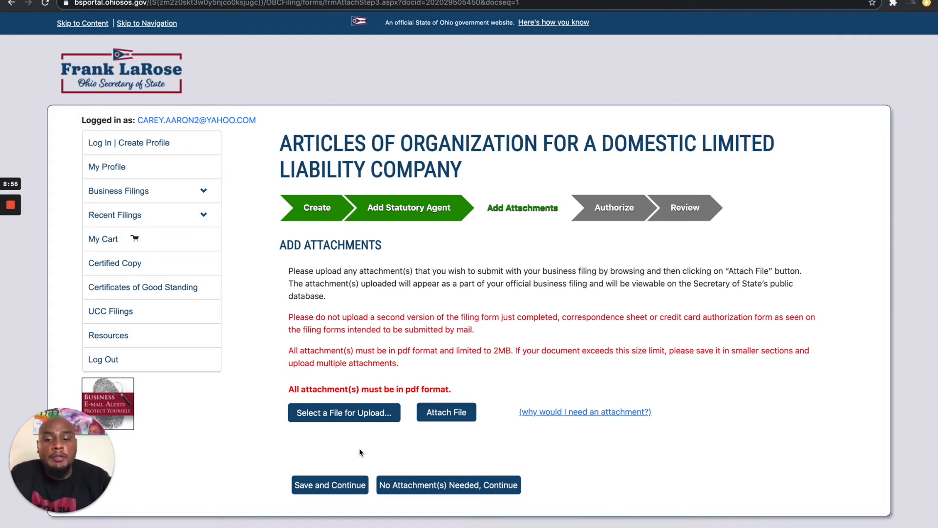
Choose 'No Attachment(s) Needed, Continue' to skip uploading any files.
scroll(360, 413, "down", 1)
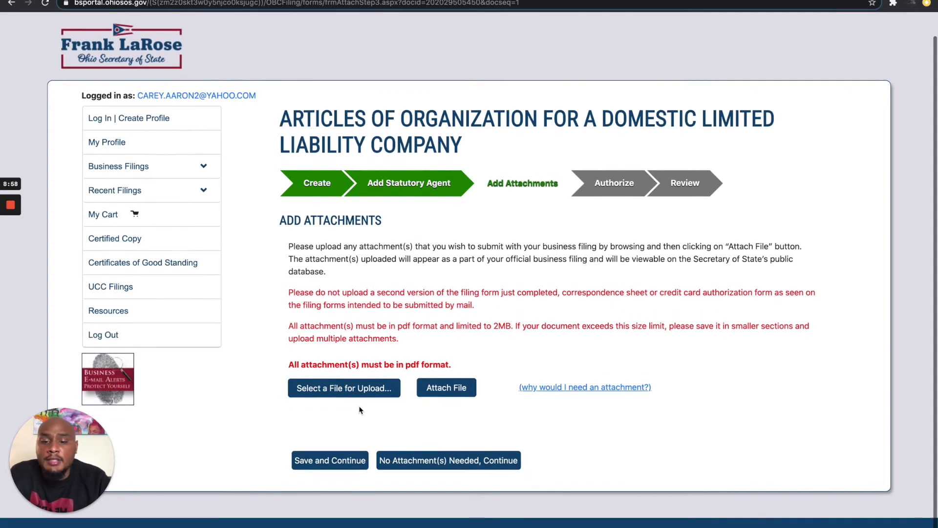
left_click(433, 461)
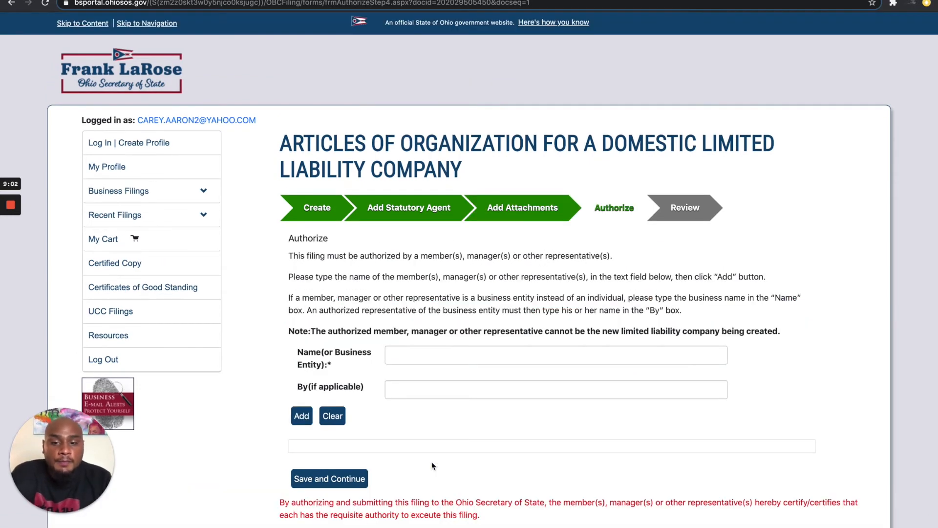
Type the member's full name into the Name (or Business Entity) field, then select it.
scroll(433, 463, "down", 2)
left_click(373, 320)
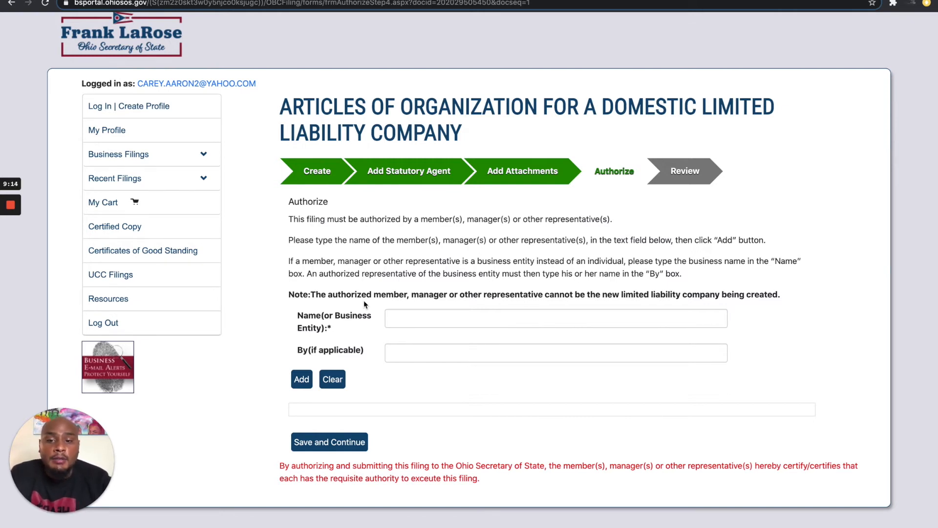
left_click(398, 318)
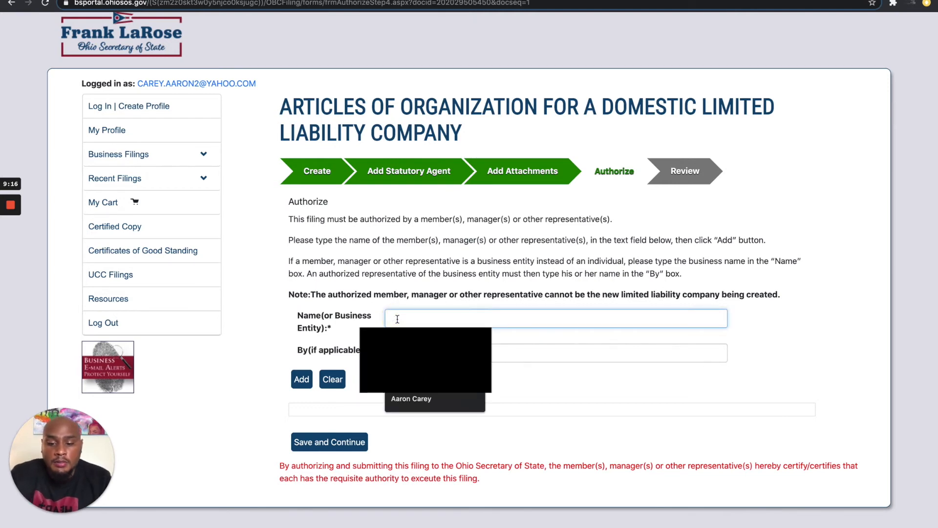
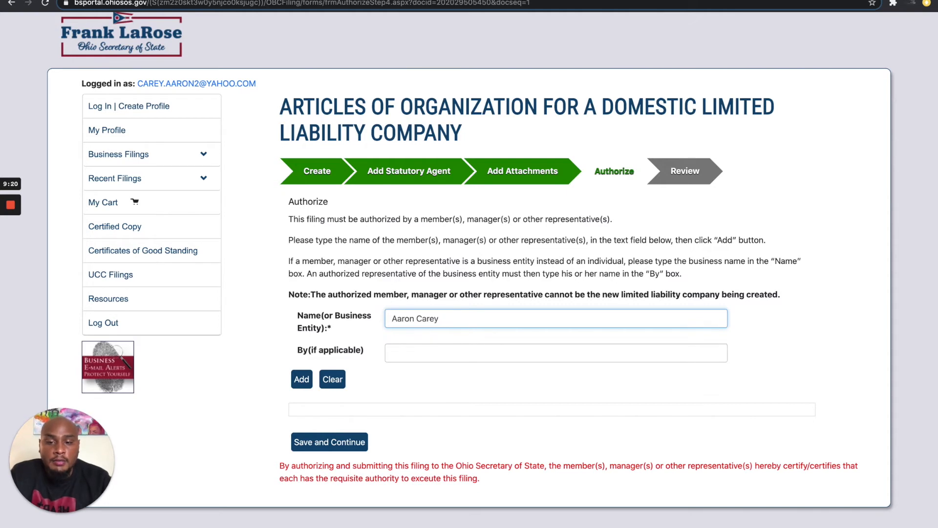
left_click(388, 336)
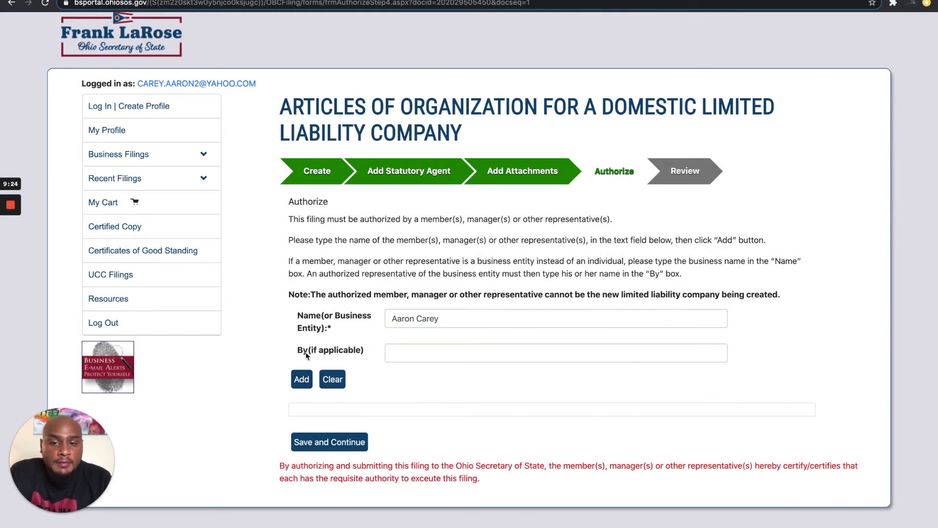
left_click(340, 324)
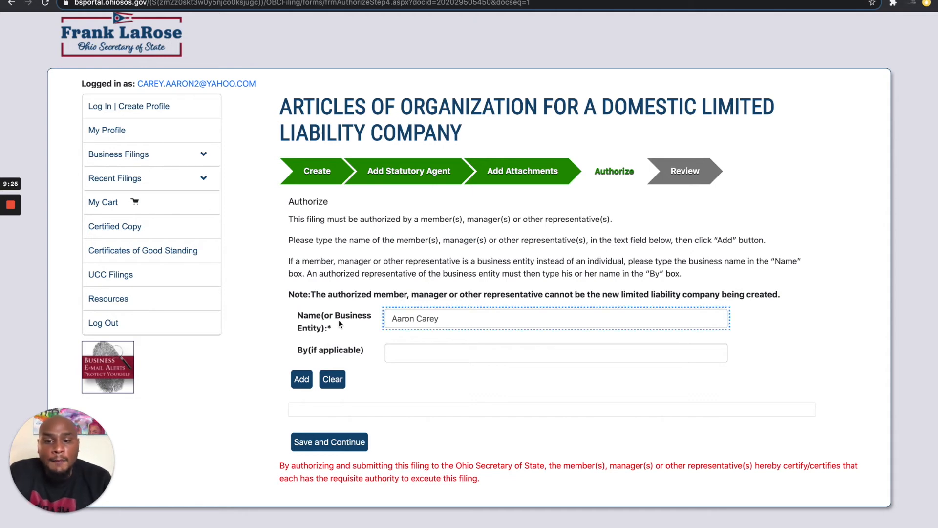
left_click(410, 334)
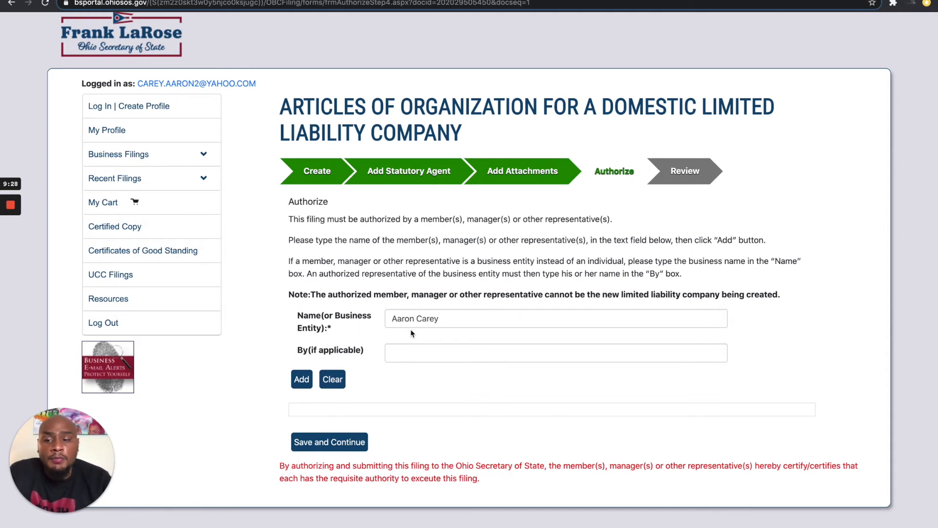
triple_click(464, 322)
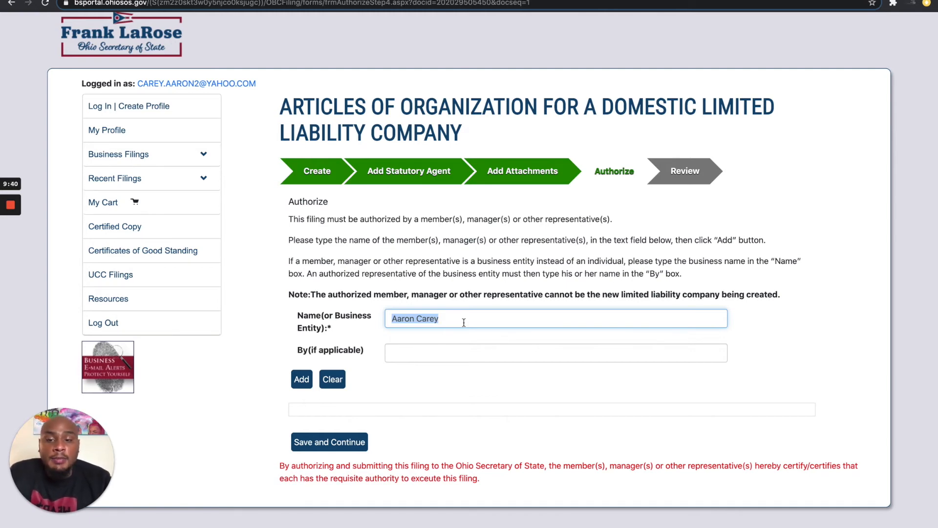
Set Name to the member's full name (replacing 'The company Connect') and leave By empty.
key("BackSpace")
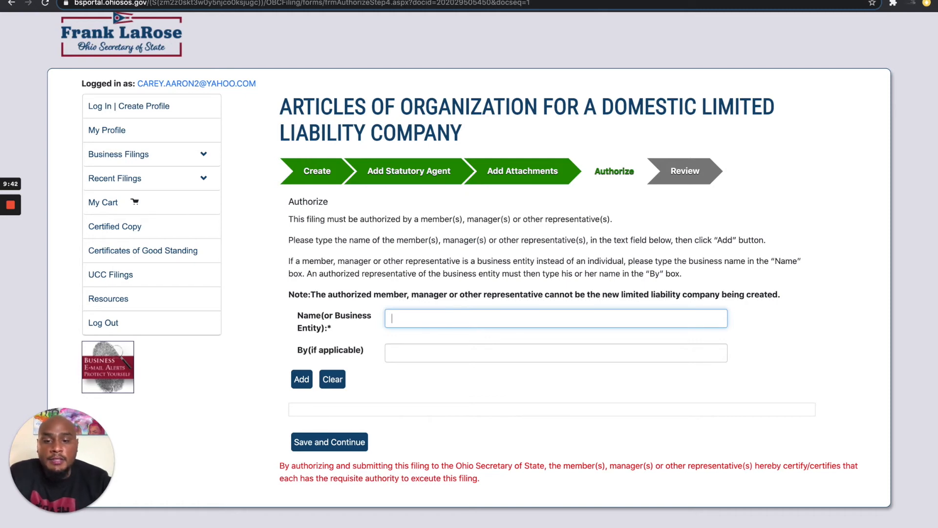
type("The")
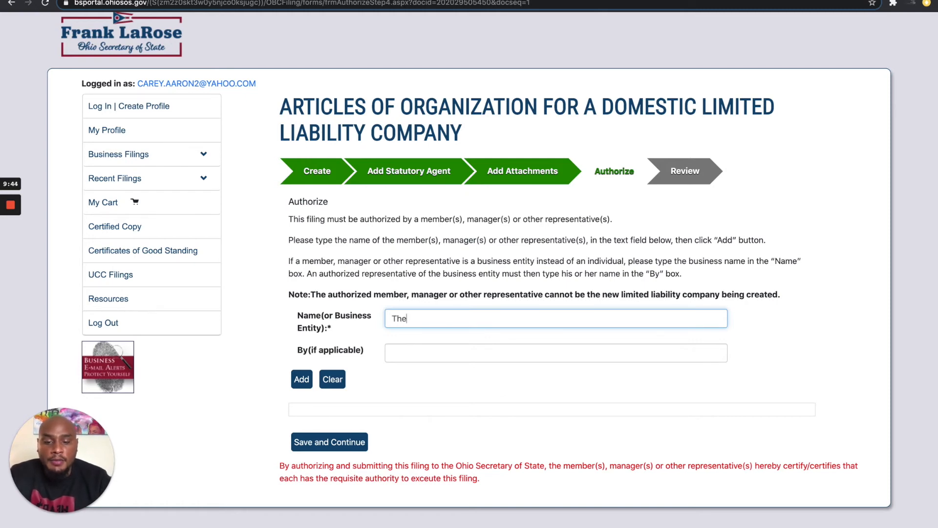
type(" company ")
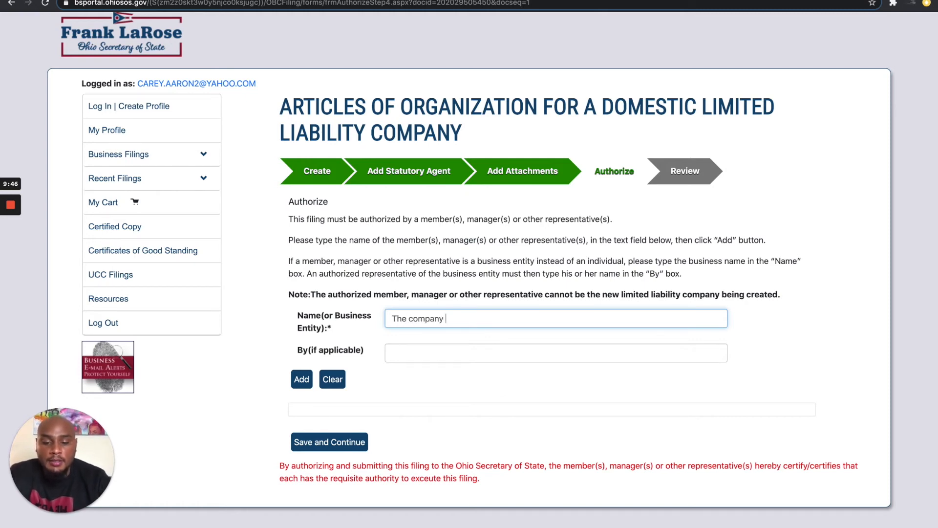
type("Connect")
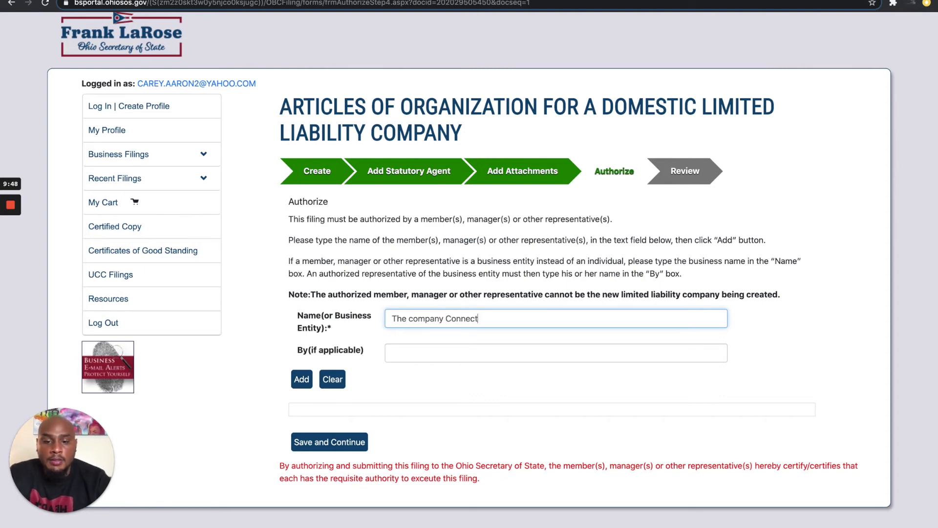
left_click(450, 351)
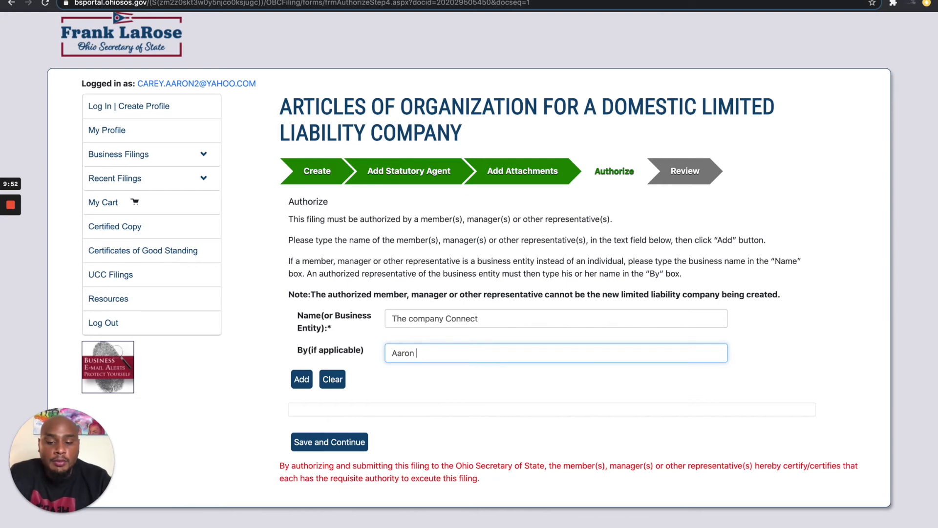
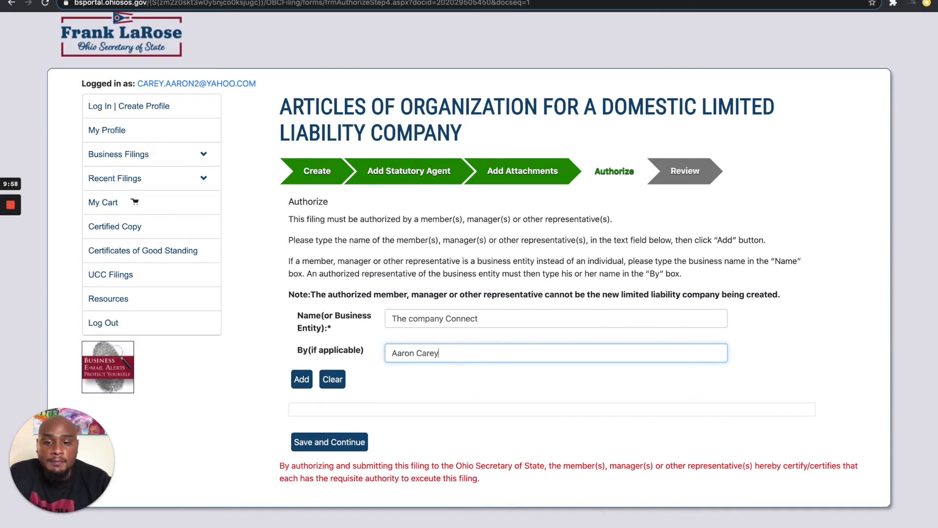
left_click(494, 320)
triple_click(494, 321)
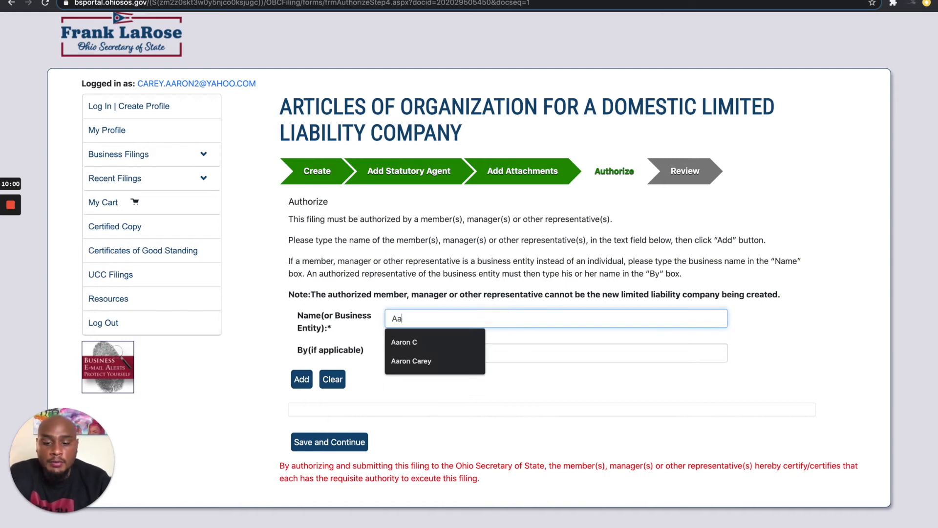
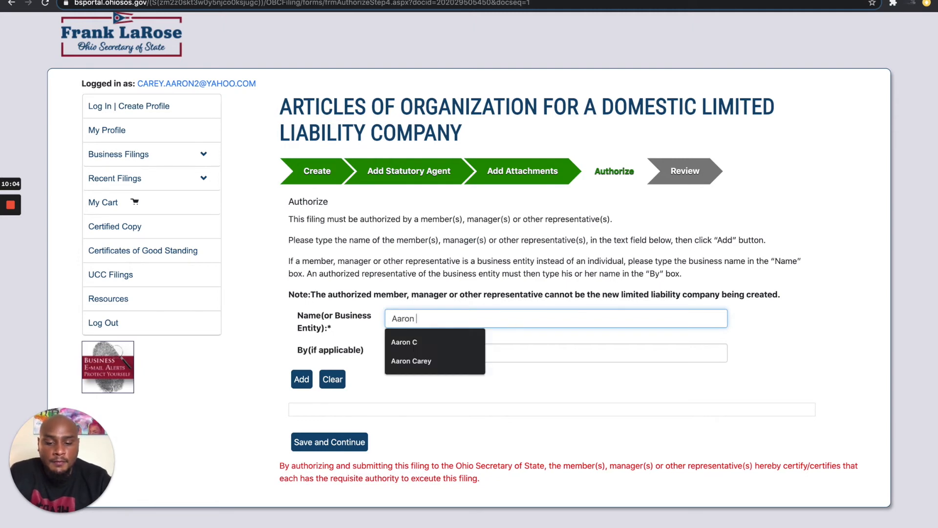
triple_click(479, 358)
key("BackSpace")
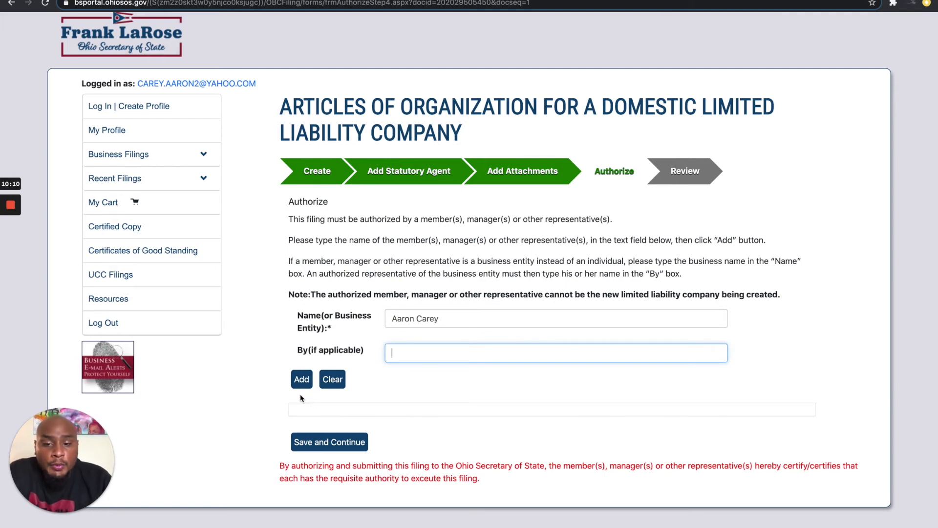
Add the member as authorizer, dismiss the confirmation, and save to reach the Review step.
left_click(302, 379)
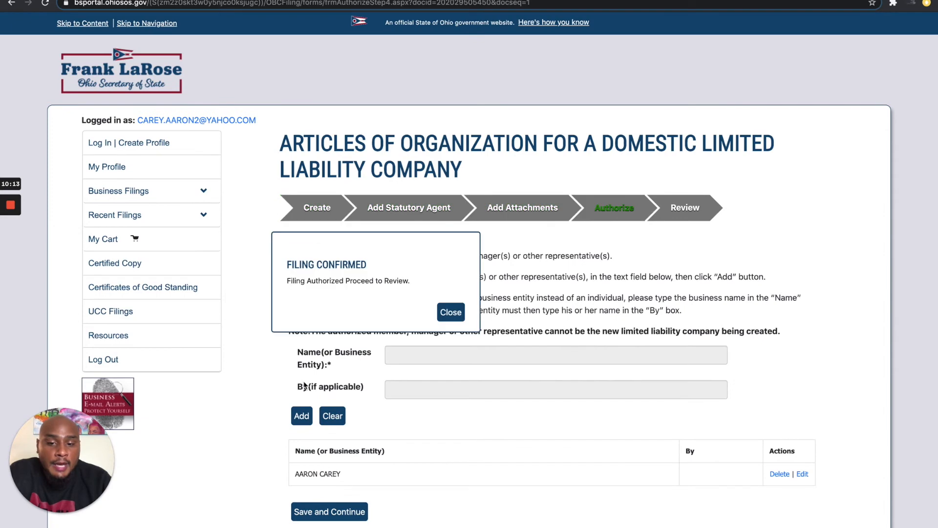
scroll(387, 399, "down", 1)
left_click(454, 312)
scroll(405, 293, "down", 3)
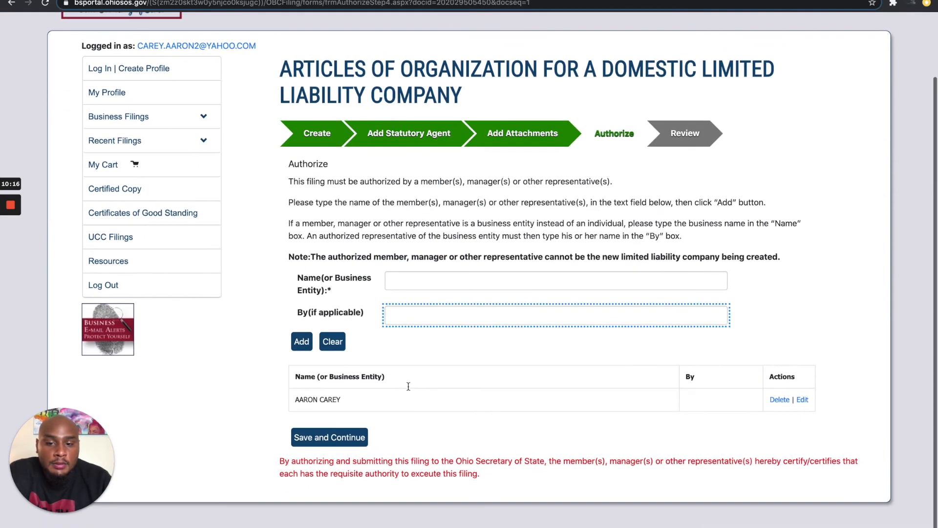
left_click(405, 274)
left_click(413, 318)
left_click(418, 331)
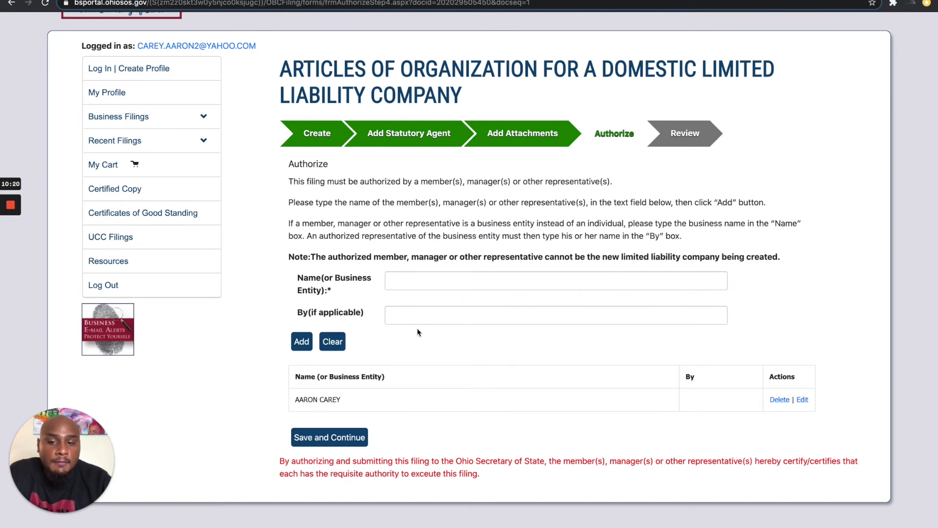
left_click(345, 438)
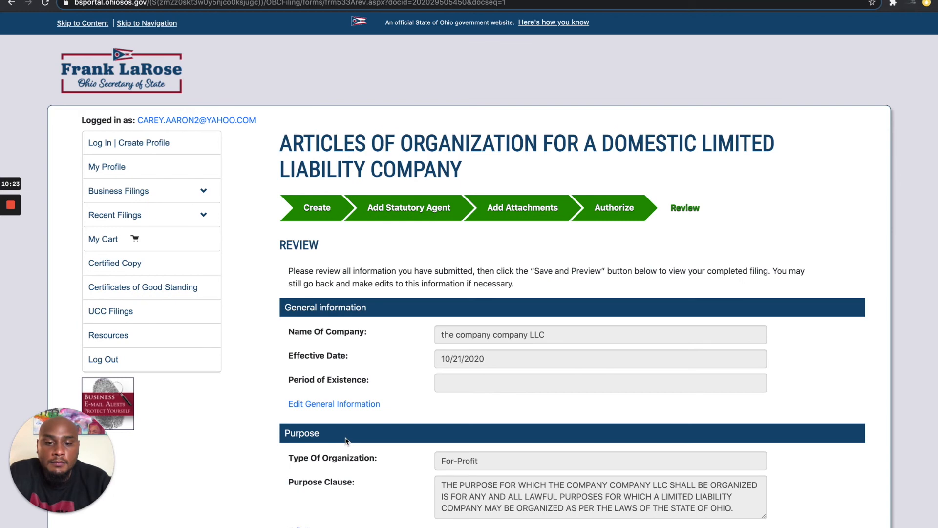
left_click(341, 360)
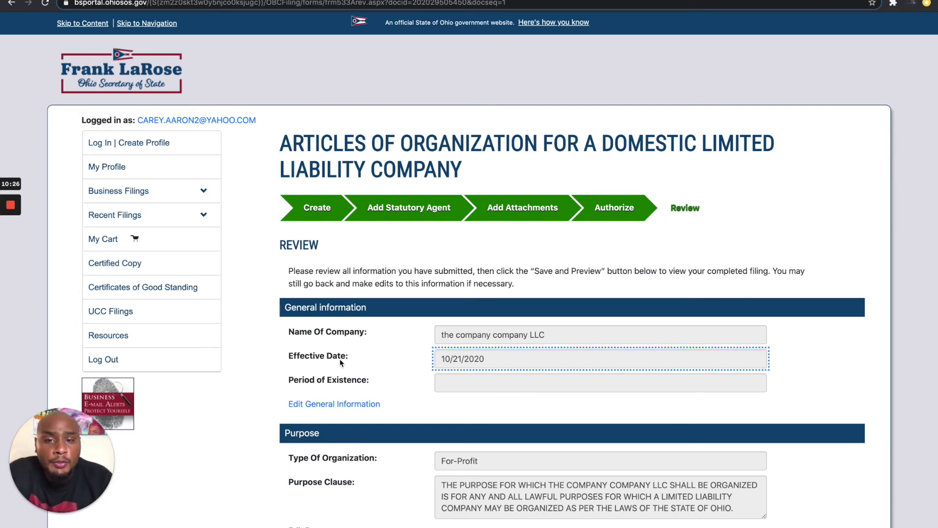
Check the statutory agent's street address and city on the Review page, then preview the Articles PDF.
scroll(340, 361, "down", 1)
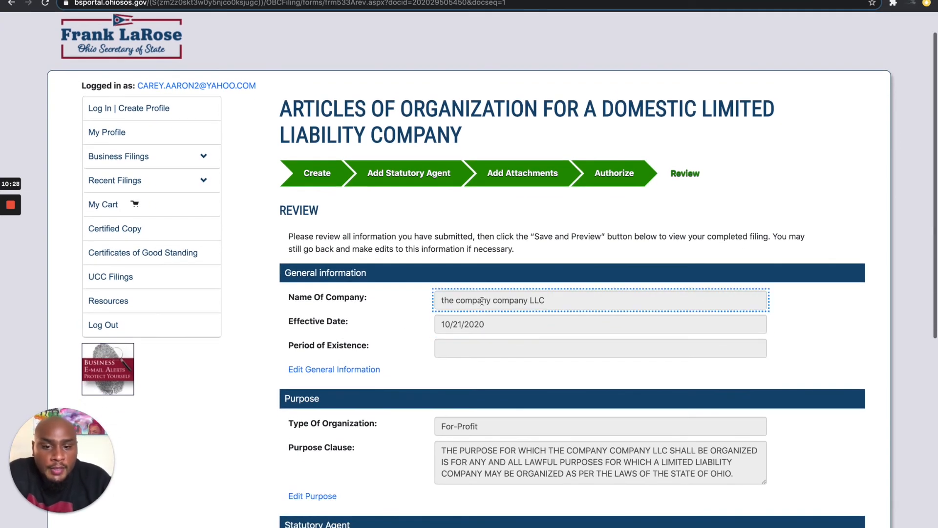
scroll(505, 323, "down", 1)
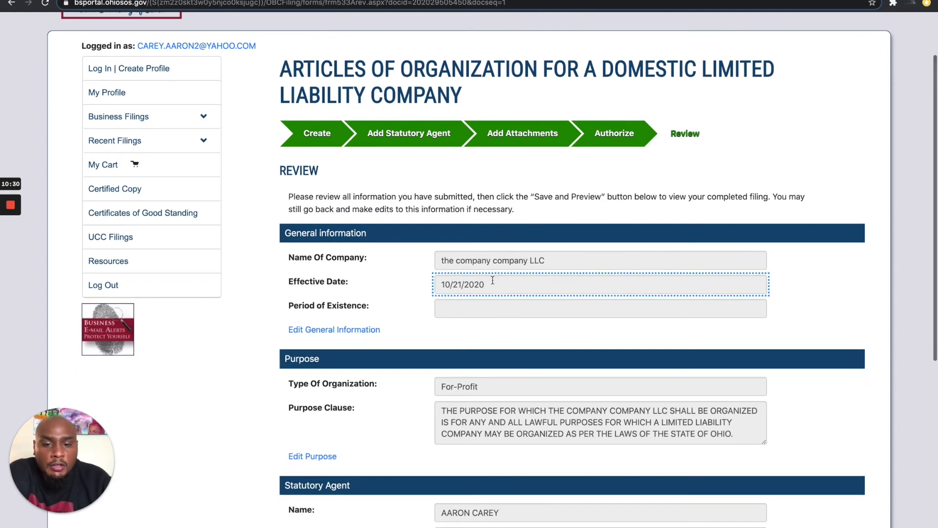
scroll(499, 312, "down", 2)
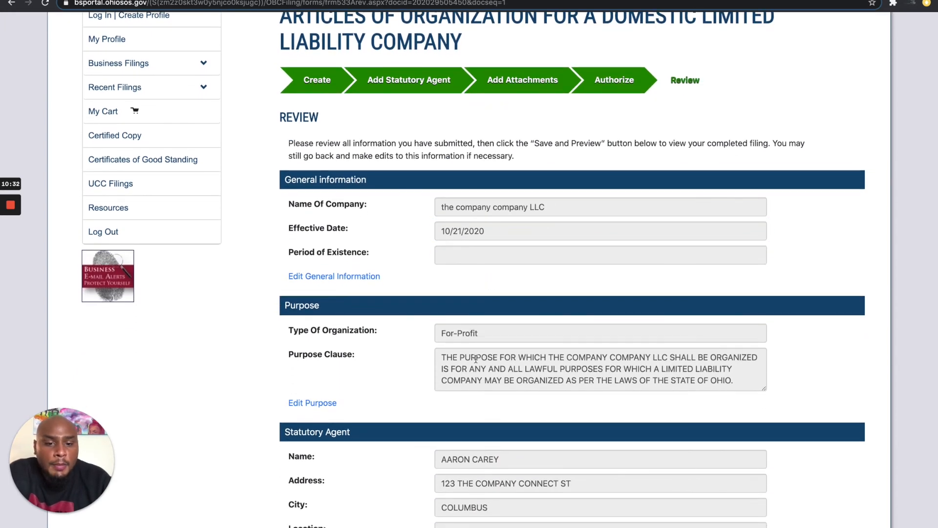
scroll(474, 325, "down", 2)
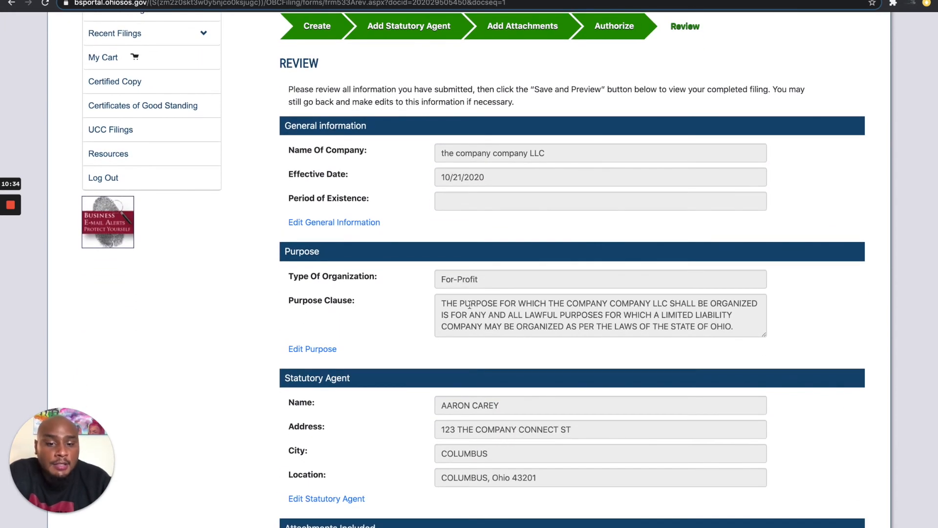
scroll(470, 304, "down", 3)
left_click(453, 341)
scroll(453, 342, "down", 3)
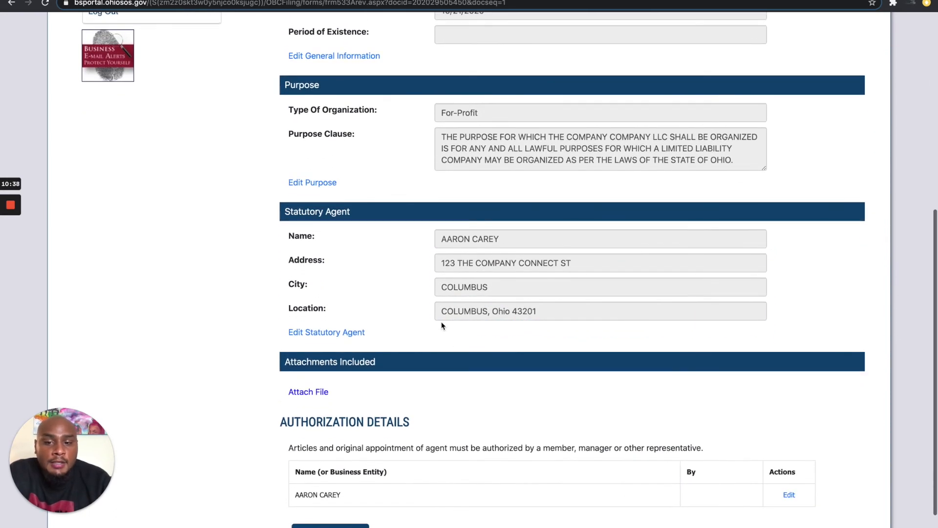
left_click(440, 311)
left_click(403, 312)
left_click(448, 312)
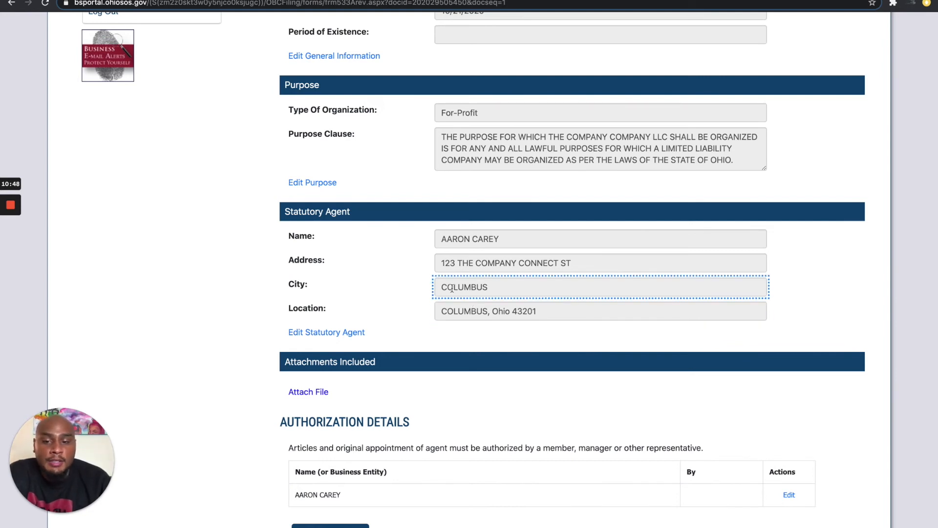
scroll(451, 289, "down", 3)
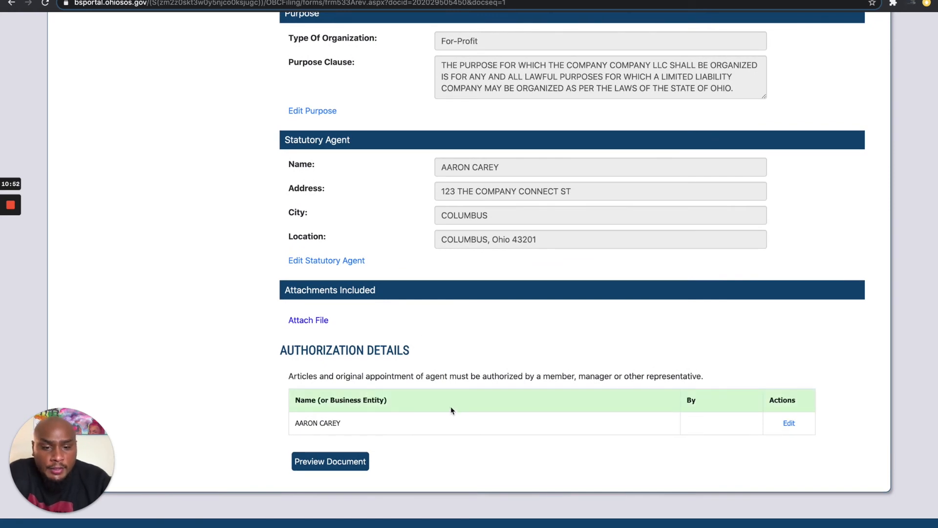
left_click(358, 468)
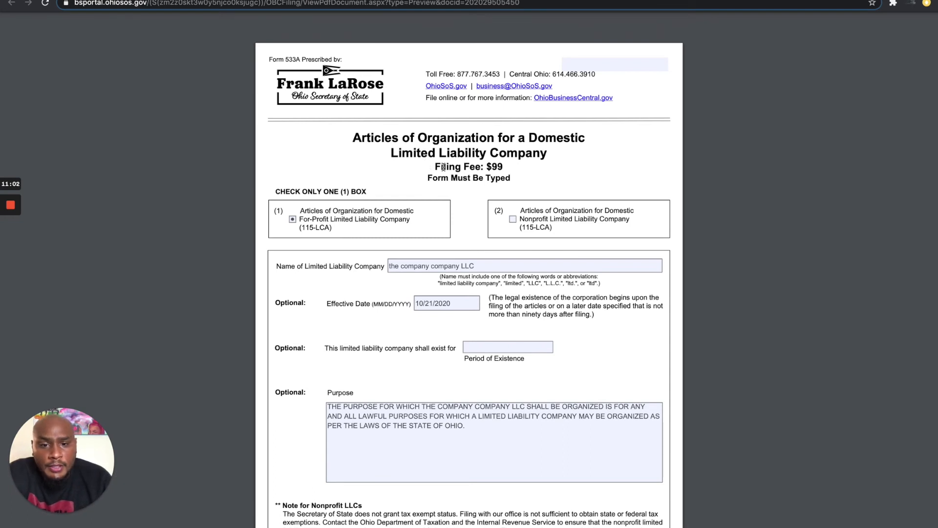
Scroll through all three PDF preview pages, then go back to the Form 533-A Review tab.
scroll(488, 171, "down", 4)
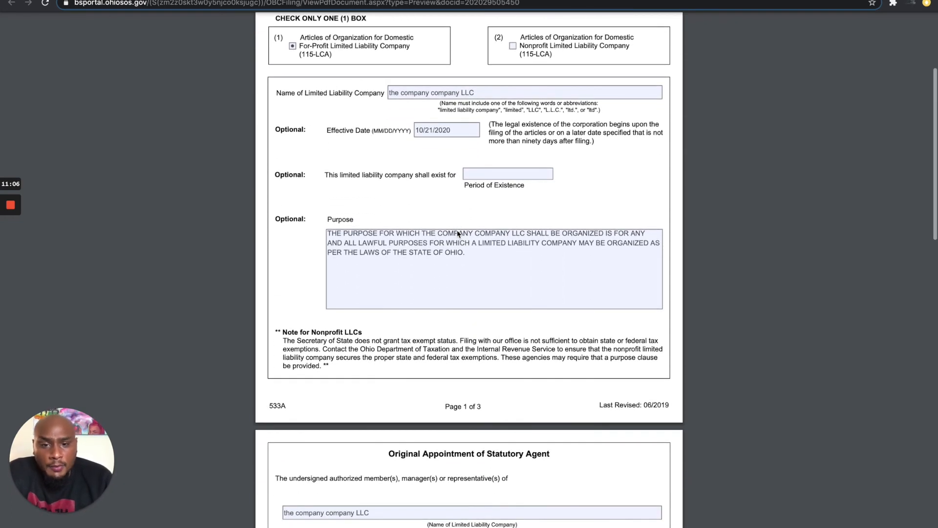
scroll(458, 234, "down", 3)
scroll(458, 233, "down", 2)
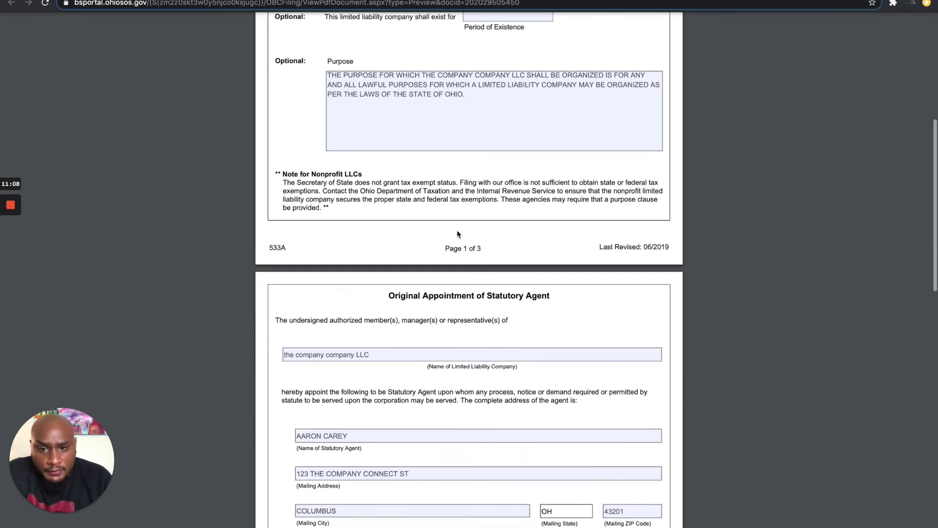
scroll(415, 109, "down", 1)
scroll(416, 110, "down", 3)
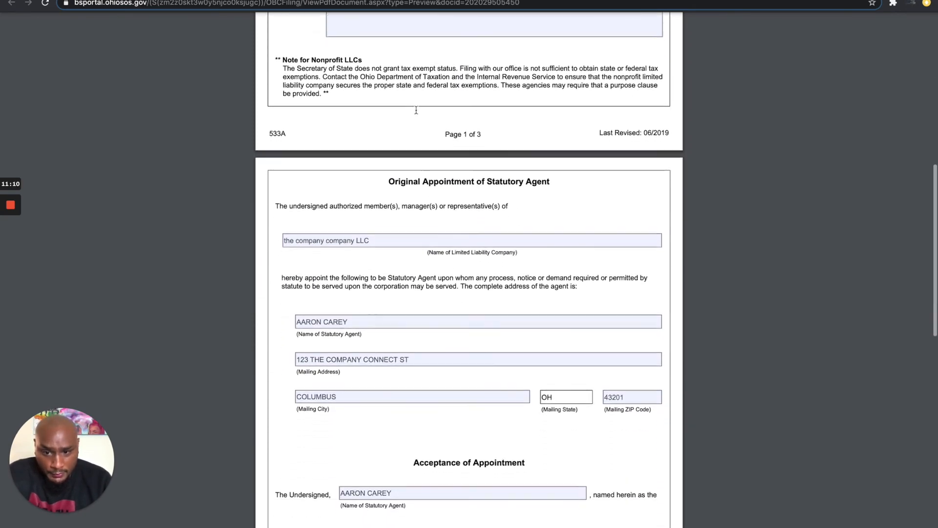
scroll(379, 323, "down", 5)
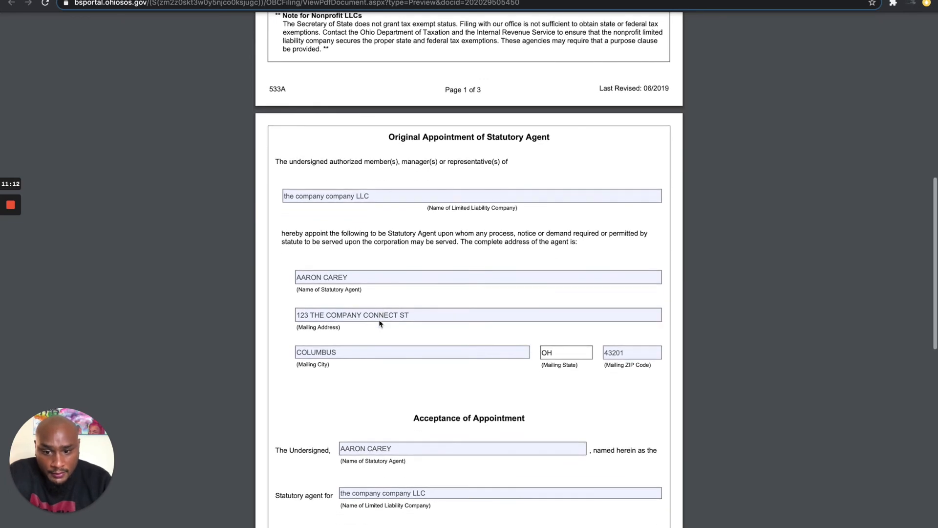
scroll(379, 323, "down", 7)
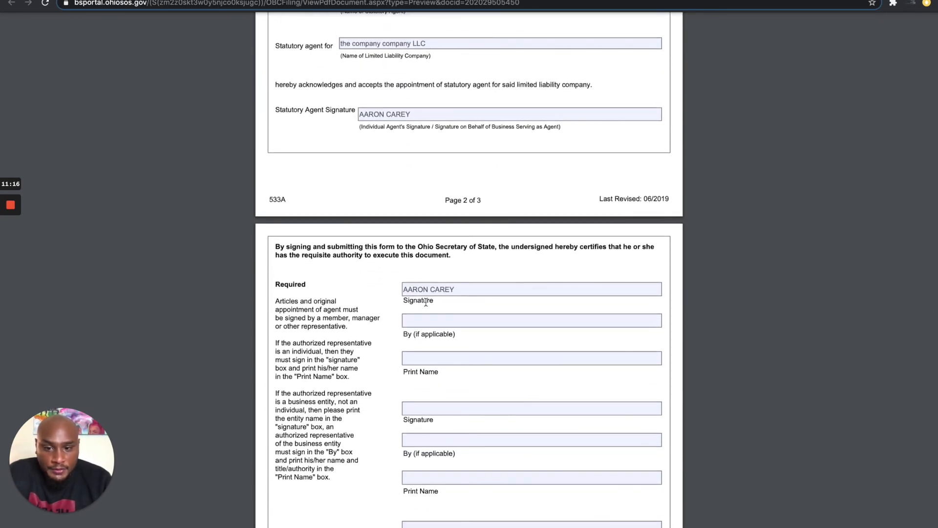
scroll(442, 299, "down", 6)
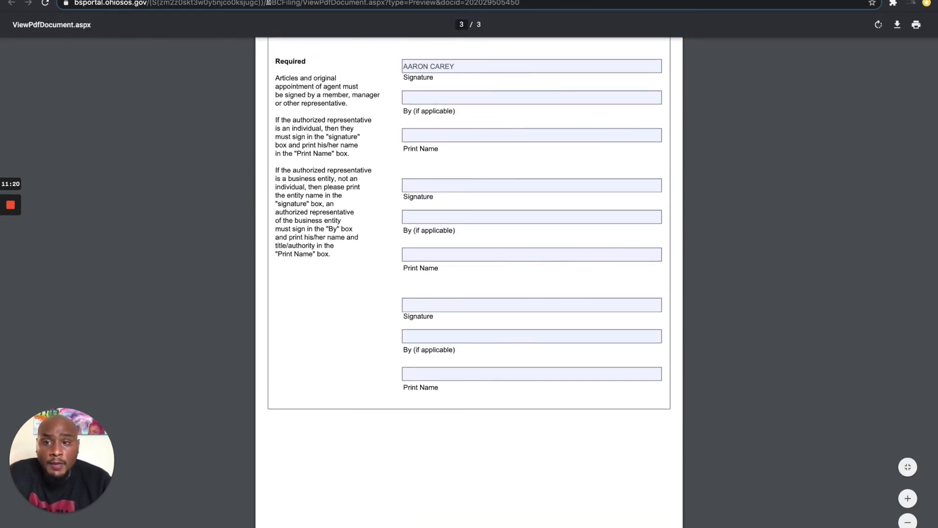
left_click(196, 1)
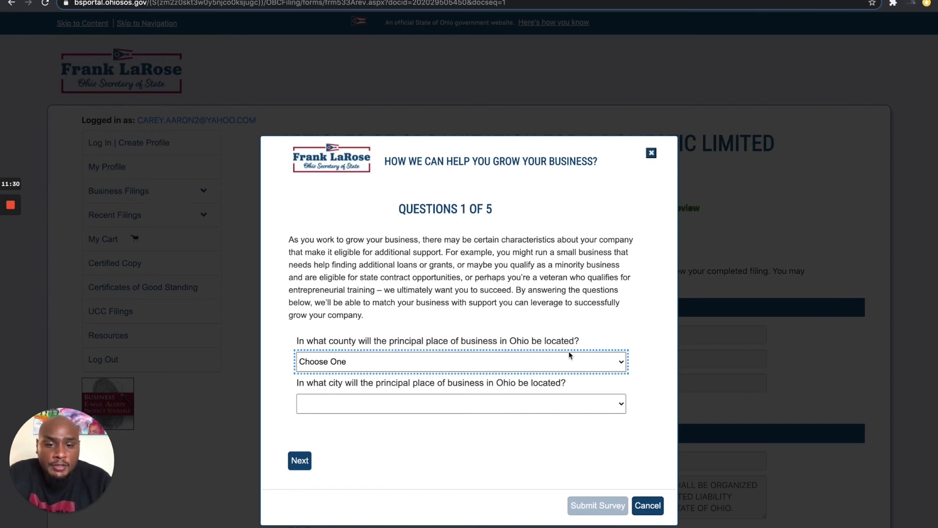
Close the business-growth survey and mark the filing Verified For Checkout at $99.00.
left_click(650, 158)
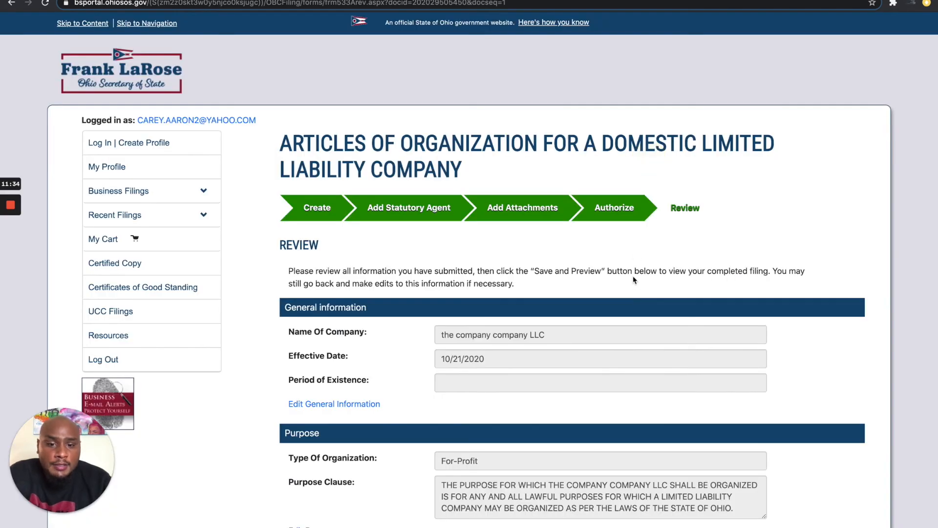
scroll(633, 276, "down", 3)
scroll(634, 279, "down", 5)
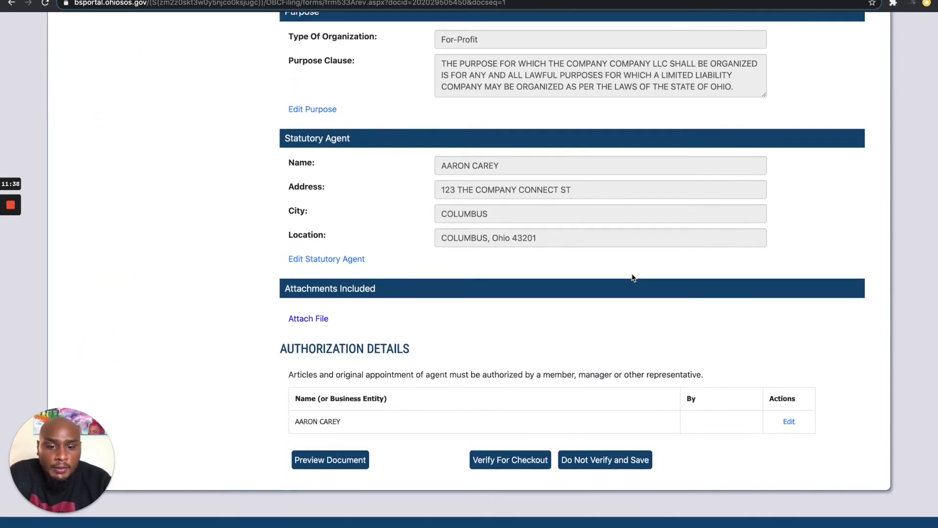
left_click(524, 466)
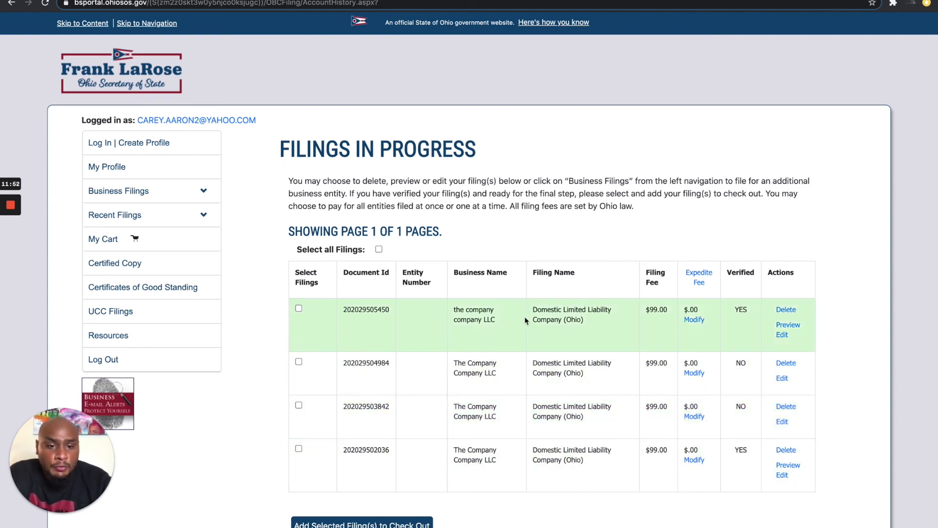
Tick the company company LLC filing and add it to the Check Out cart.
left_click(299, 309)
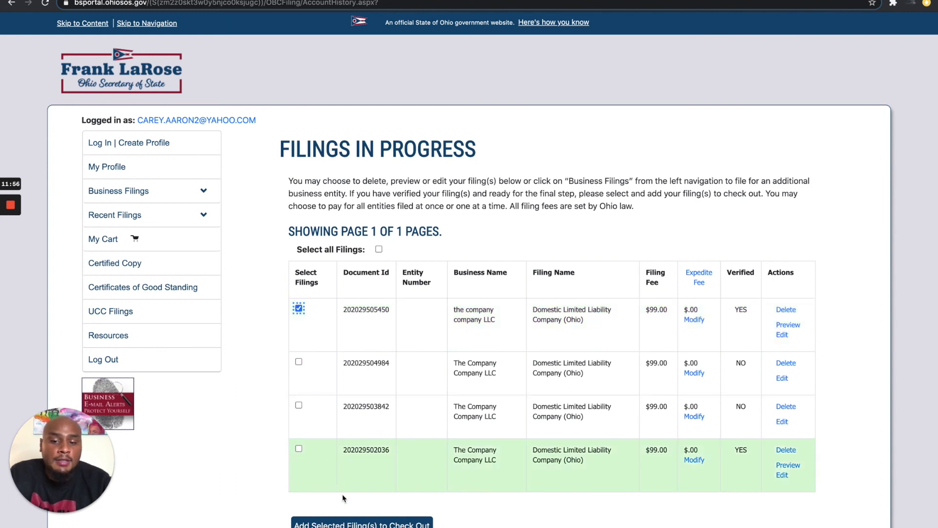
left_click(345, 525)
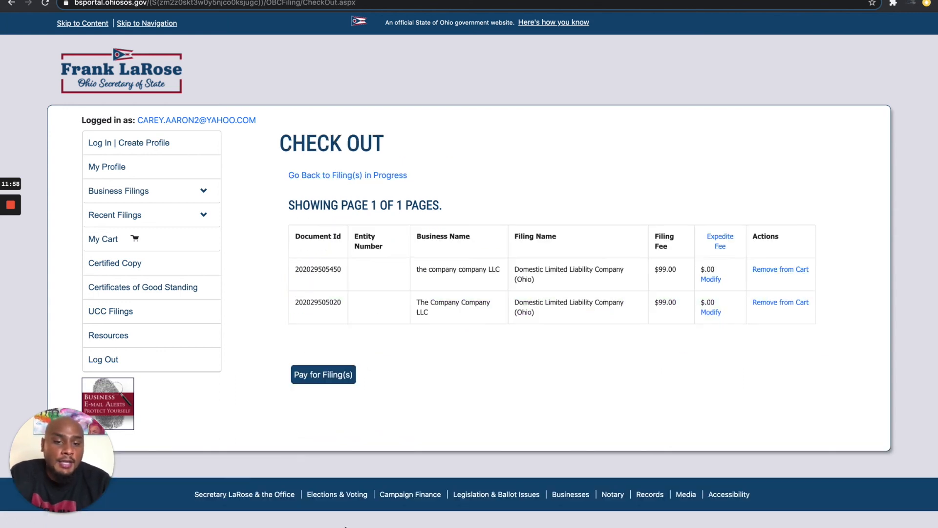
Delete the second LLC filing from the cart, keeping the company company LLC $99.00 filing, and proceed to payment.
left_click(785, 306)
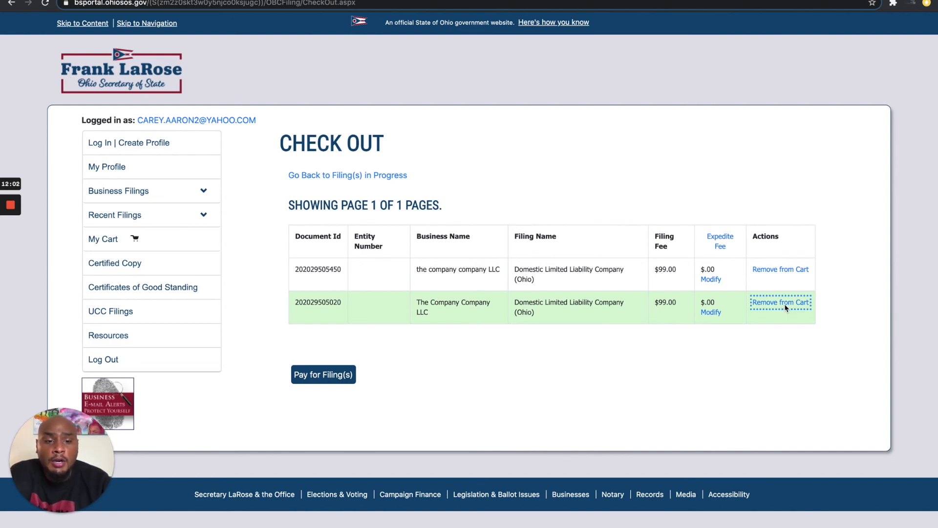
left_click(785, 306)
left_click(506, 321)
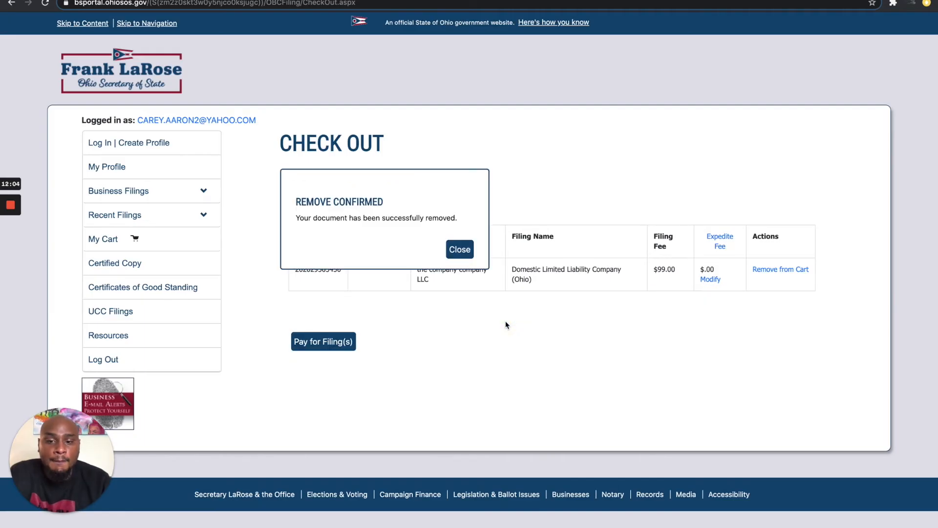
left_click(459, 248)
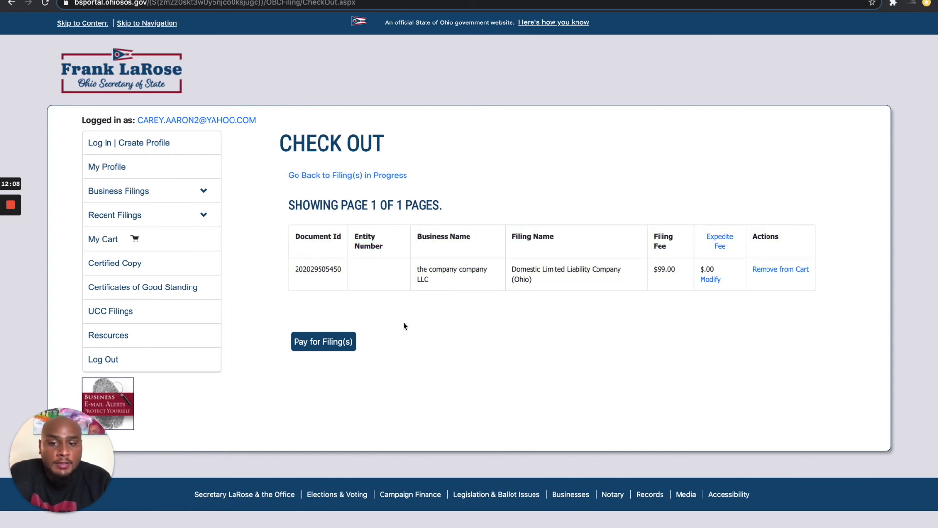
left_click(326, 345)
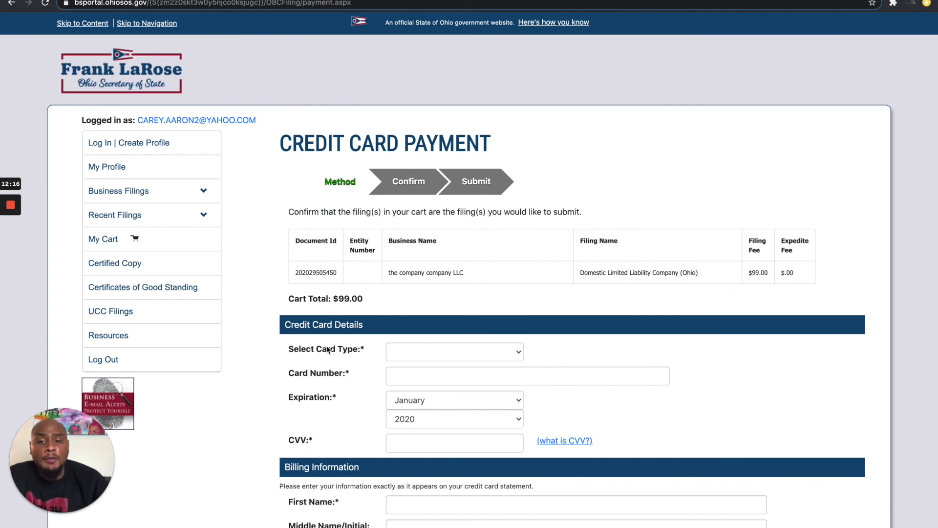
scroll(327, 349, "down", 3)
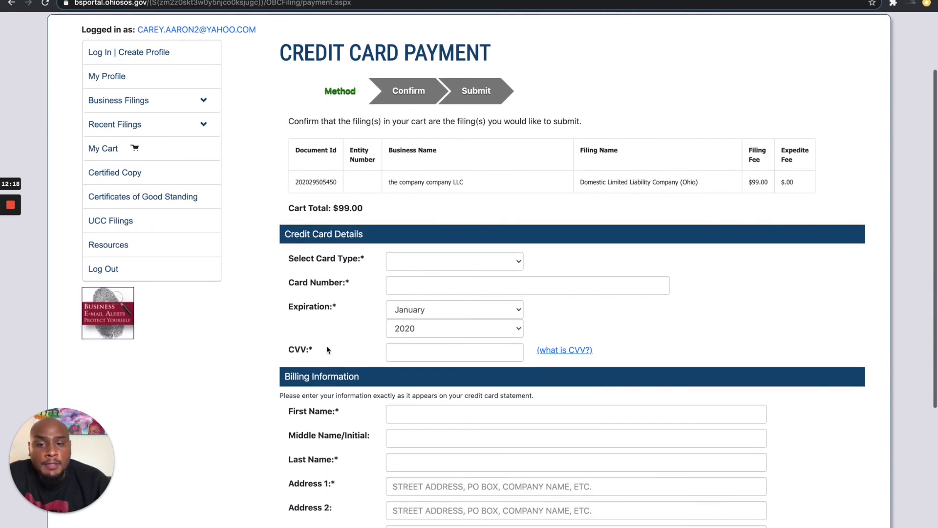
left_click(420, 249)
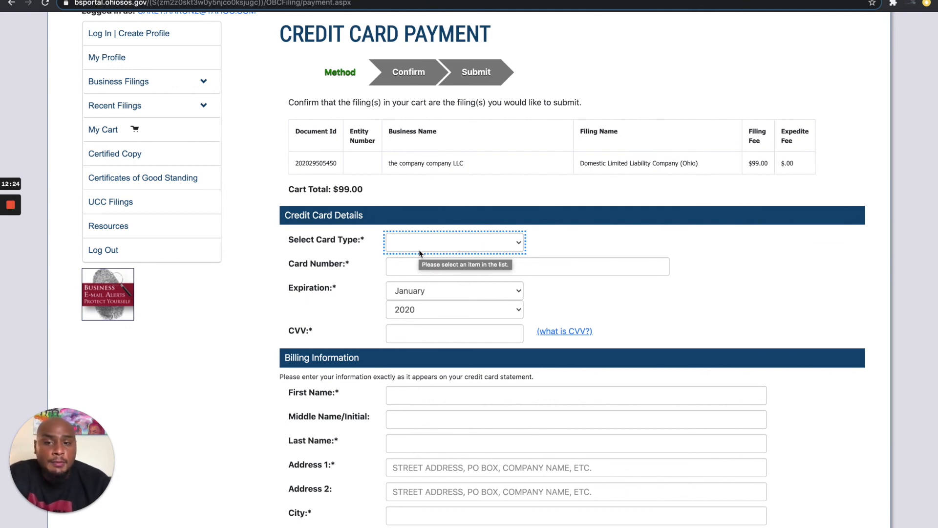
scroll(419, 253, "down", 1)
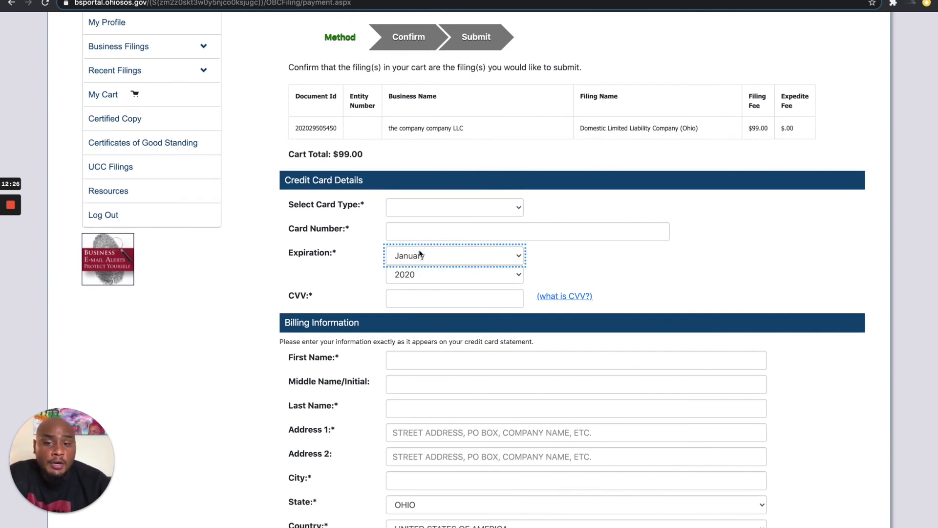
scroll(419, 253, "down", 3)
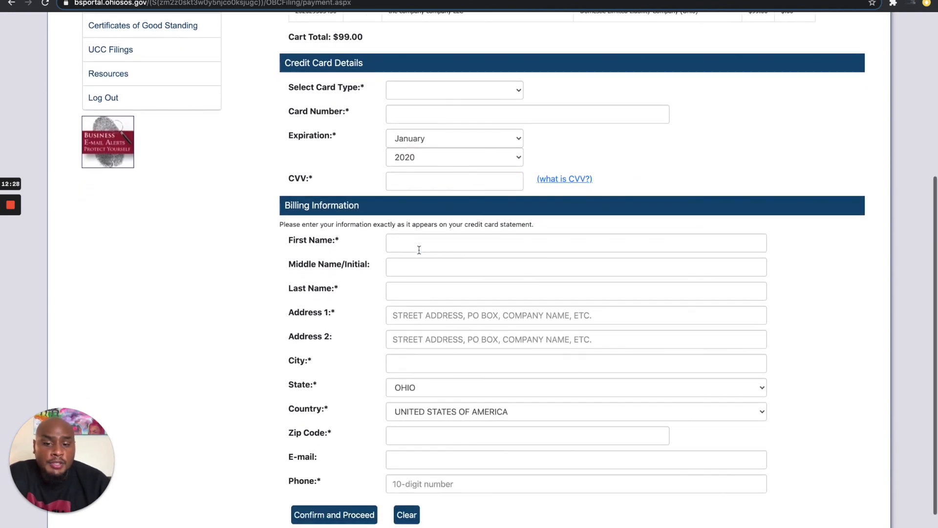
scroll(418, 249, "down", 2)
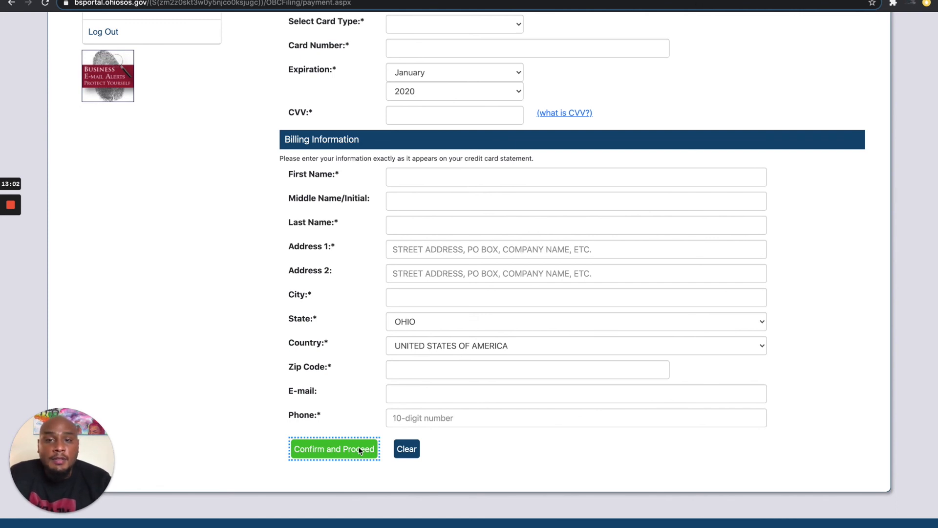
scroll(359, 447, "up", 7)
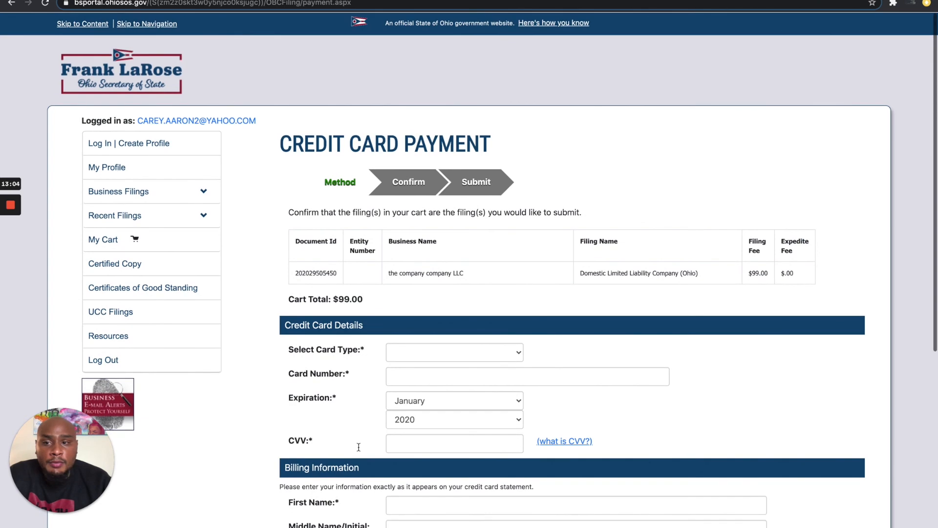
scroll(358, 446, "down", 5)
scroll(359, 446, "down", 2)
scroll(359, 447, "up", 2)
scroll(360, 450, "up", 3)
scroll(359, 450, "down", 1)
scroll(359, 451, "down", 4)
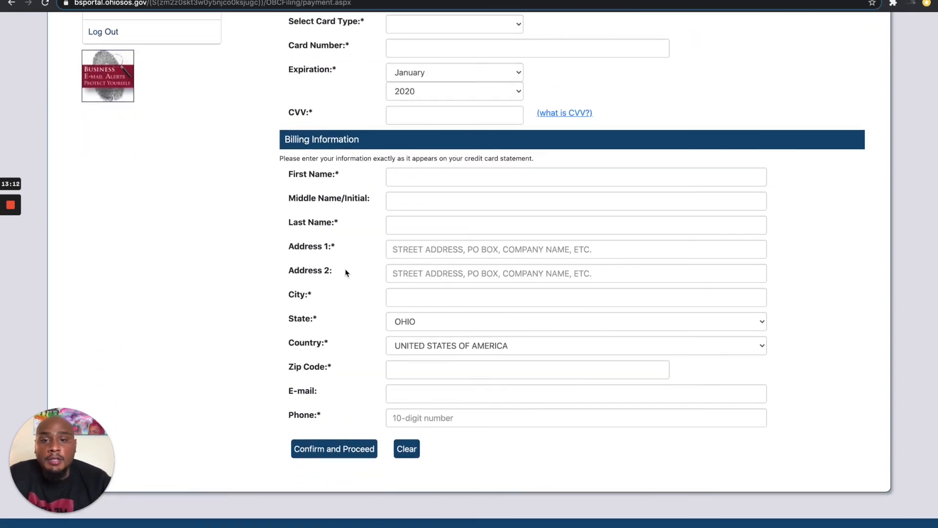